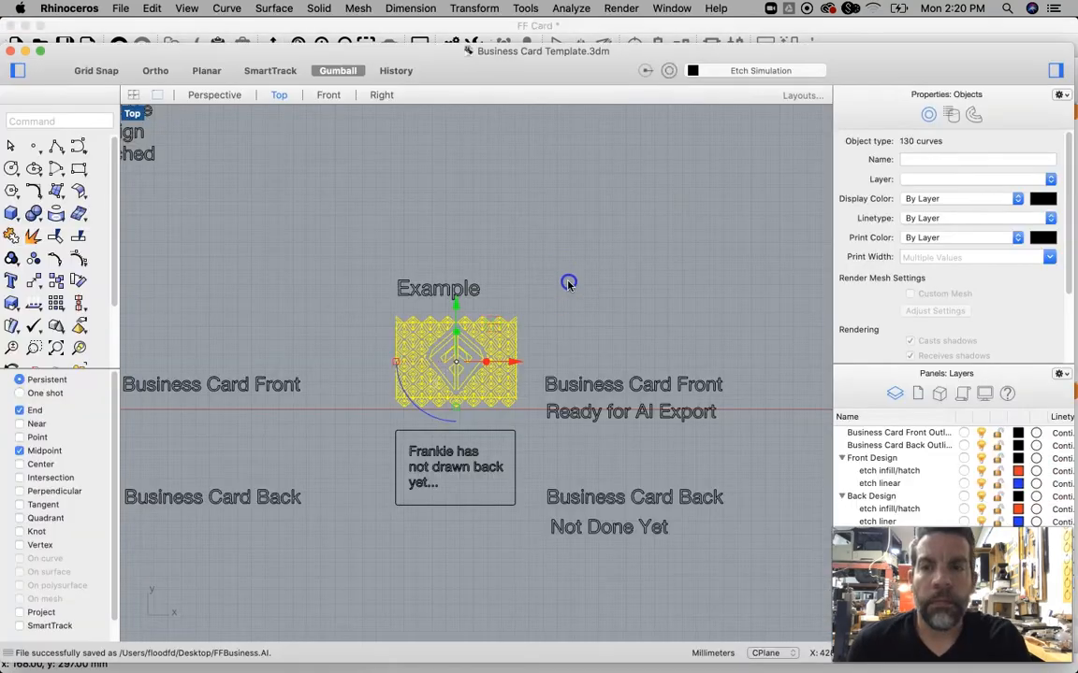
Deselect the example card's curves and survey the whole business card template layout with its instruction text
{"action": "left_click", "coordinate": [569, 284]}
{"action": "scroll", "coordinate": [563, 292], "scroll_direction": "down", "scroll_amount": 8}
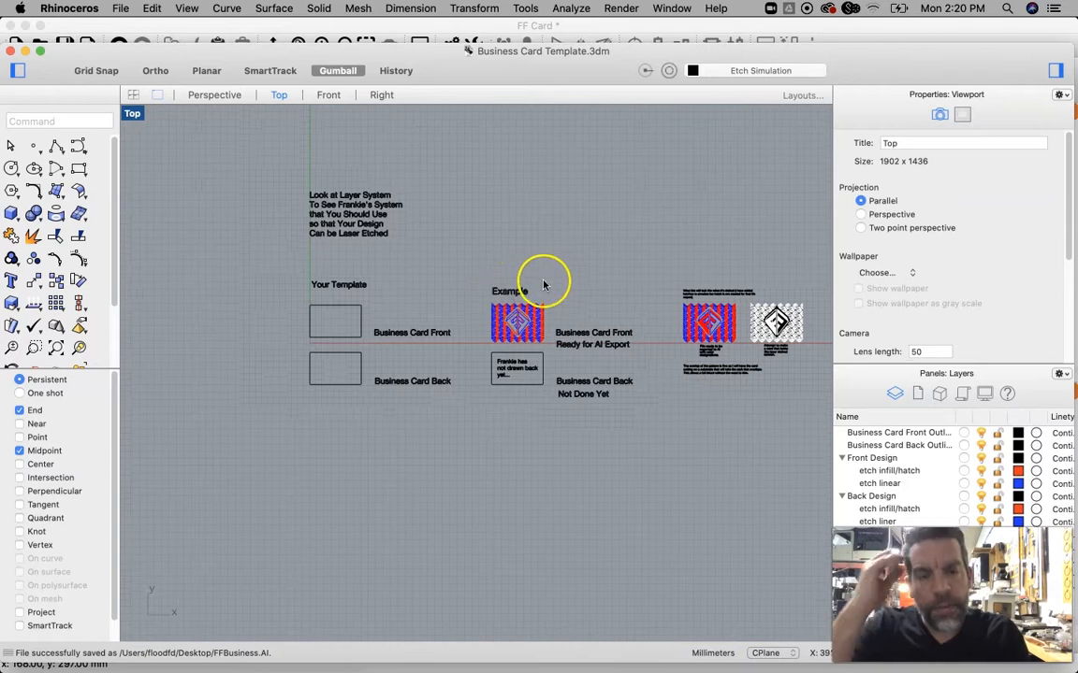
{"action": "left_click_drag", "start_coordinate": [566, 269], "coordinate": [483, 300]}
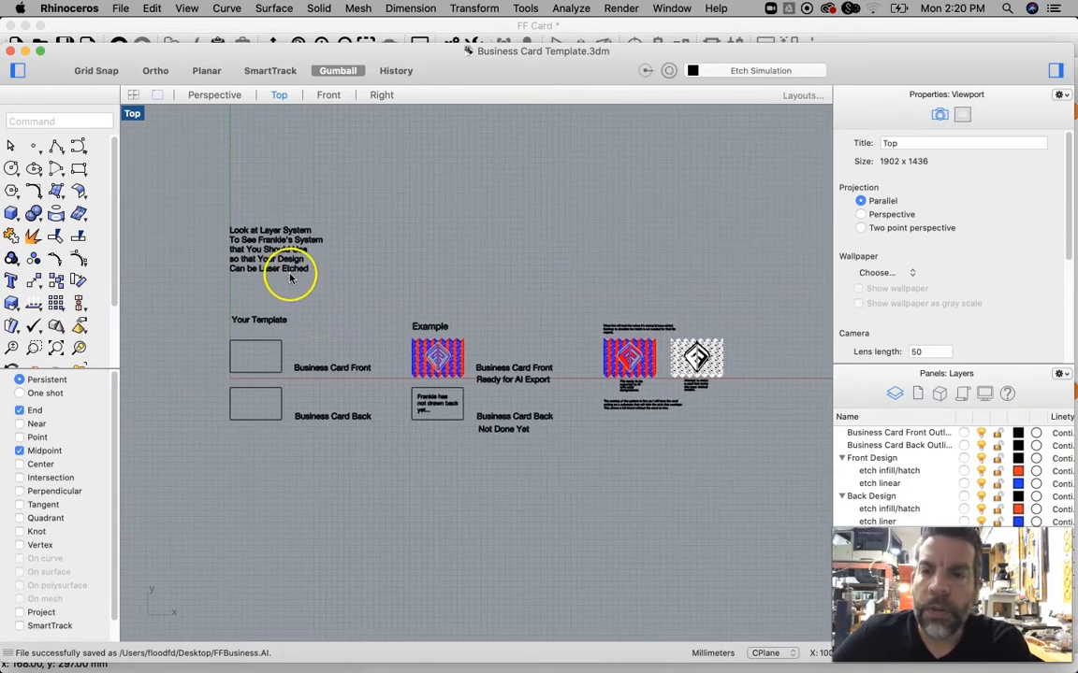
{"action": "scroll", "coordinate": [255, 273], "scroll_direction": "up", "scroll_amount": 3}
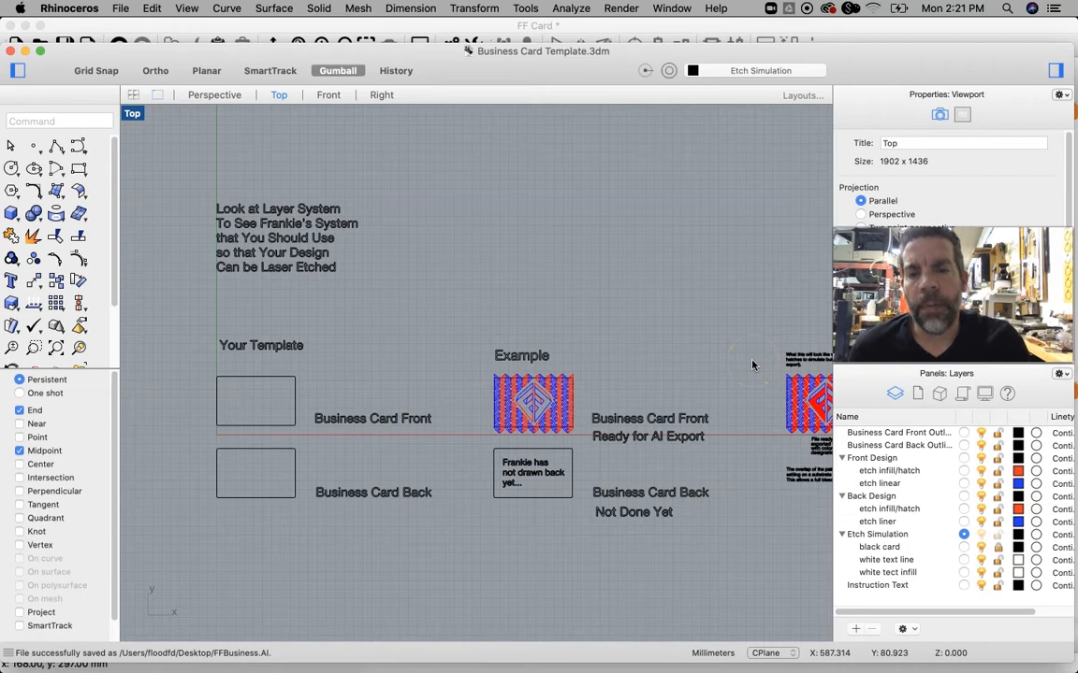
Examine the example business card front and its red and blue line work prepared for AI export
{"action": "left_click", "coordinate": [620, 456]}
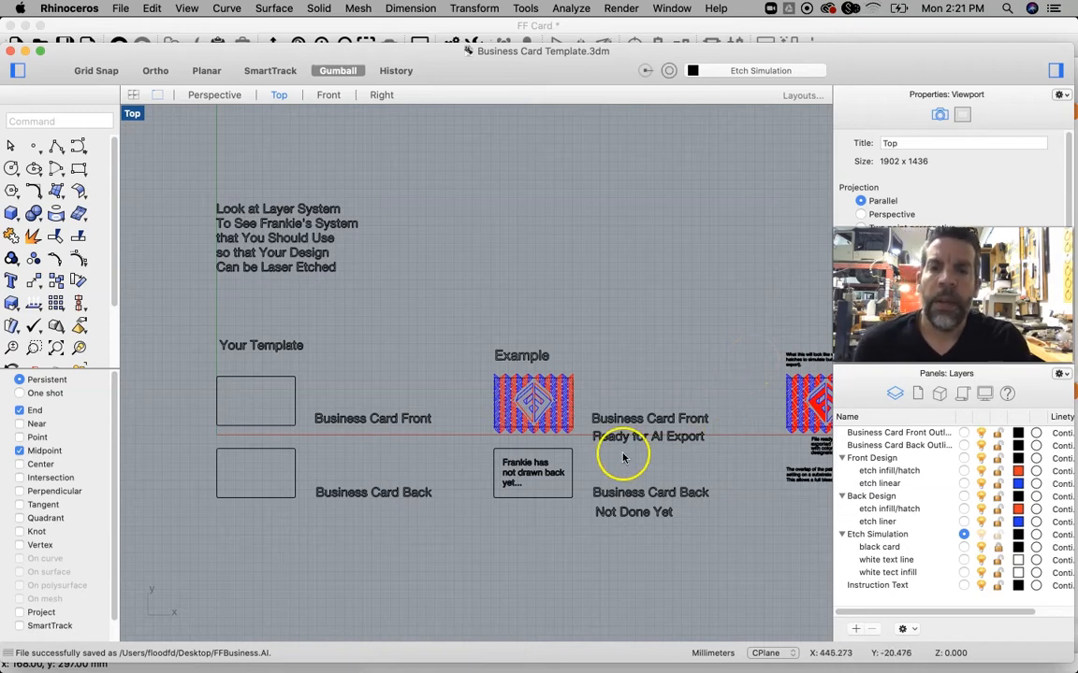
{"action": "left_click", "coordinate": [593, 436]}
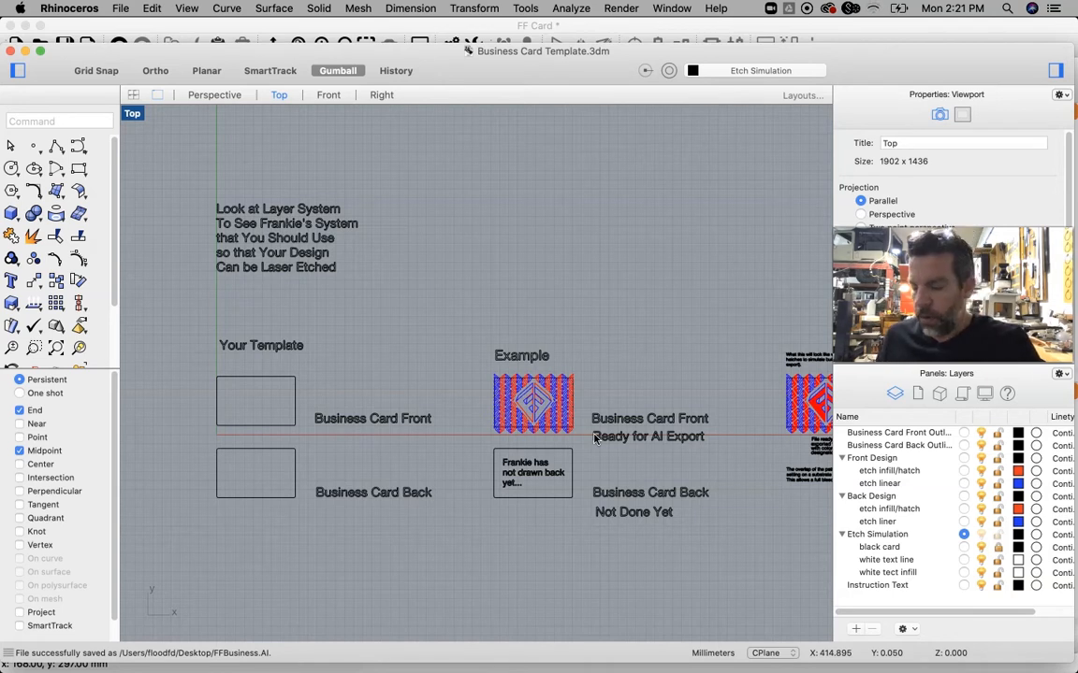
{"action": "left_click", "coordinate": [570, 402]}
{"action": "scroll", "coordinate": [573, 407], "scroll_direction": "up", "scroll_amount": 2}
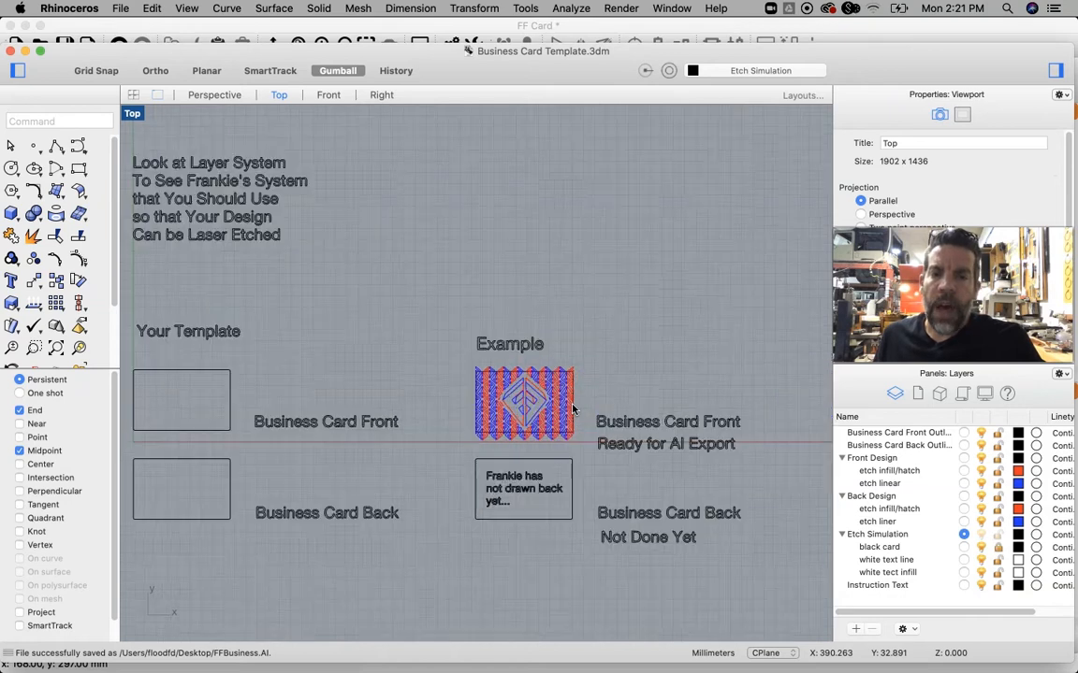
{"action": "scroll", "coordinate": [573, 409], "scroll_direction": "up", "scroll_amount": 2}
{"action": "scroll", "coordinate": [574, 409], "scroll_direction": "down", "scroll_amount": 2}
{"action": "left_click", "coordinate": [605, 406]}
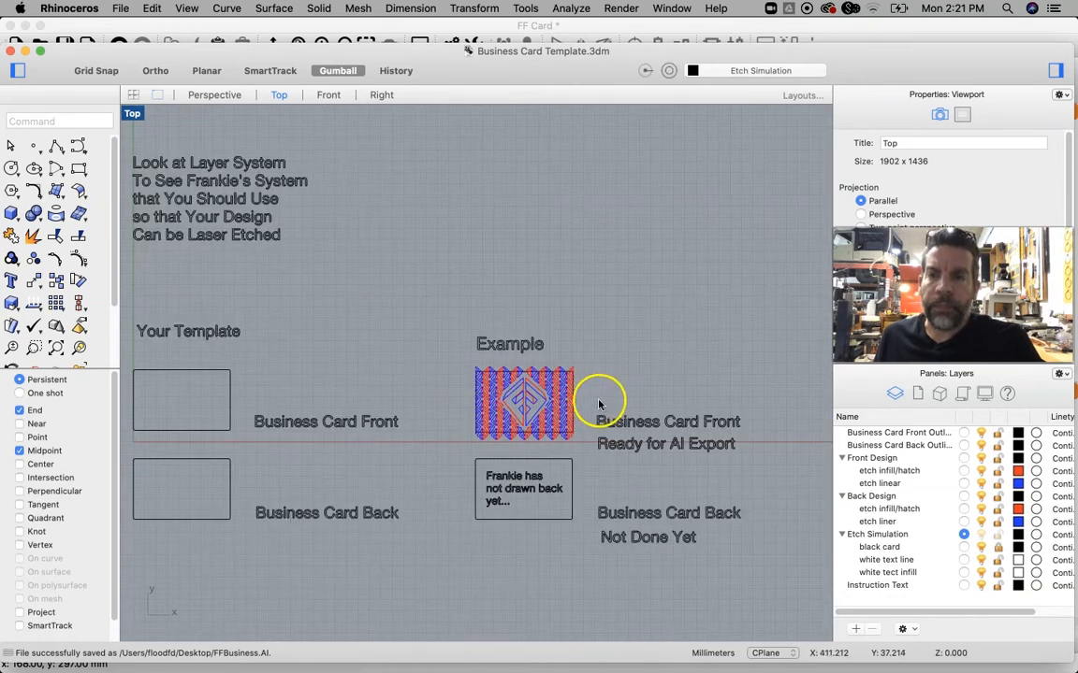
{"action": "scroll", "coordinate": [610, 408], "scroll_direction": "up", "scroll_amount": 2}
{"action": "left_click_drag", "start_coordinate": [580, 503], "coordinate": [505, 447]}
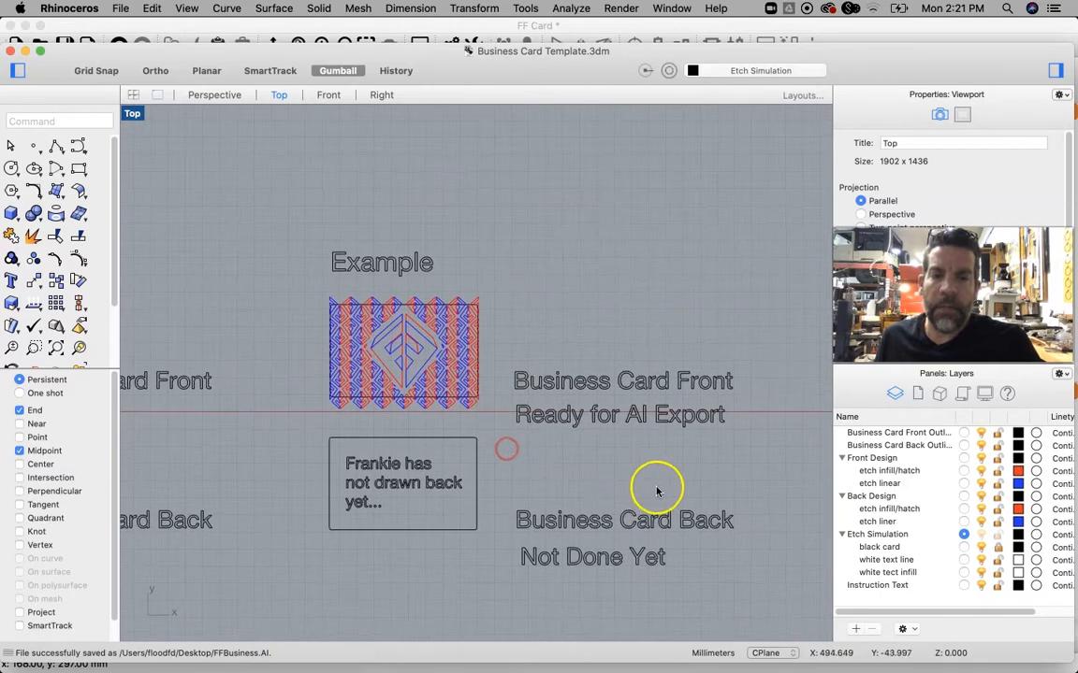
{"action": "scroll", "coordinate": [470, 351], "scroll_direction": "up", "scroll_amount": 1}
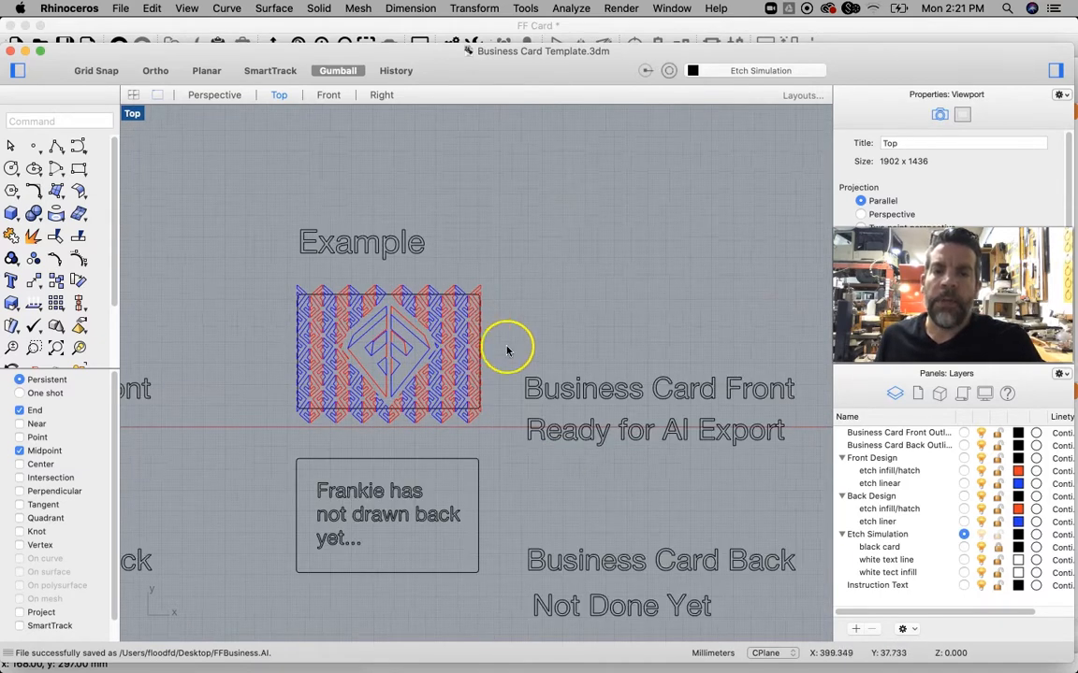
{"action": "scroll", "coordinate": [302, 363], "scroll_direction": "up", "scroll_amount": 1}
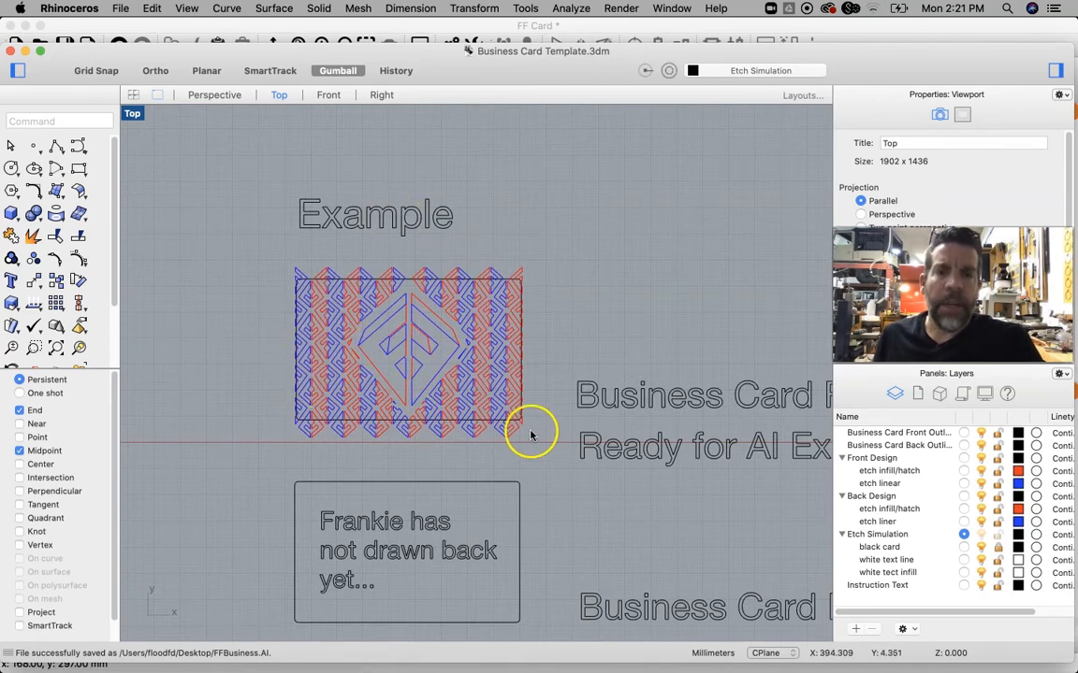
Examine the hatched etch simulation cards and the notes about hatches and pattern overlap
{"action": "scroll", "coordinate": [565, 451], "scroll_direction": "down", "scroll_amount": 4}
{"action": "left_click_drag", "start_coordinate": [627, 465], "coordinate": [471, 501]}
{"action": "scroll", "coordinate": [471, 500], "scroll_direction": "down", "scroll_amount": 6}
{"action": "scroll", "coordinate": [650, 535], "scroll_direction": "up", "scroll_amount": 6}
{"action": "left_click_drag", "start_coordinate": [692, 531], "coordinate": [520, 538]}
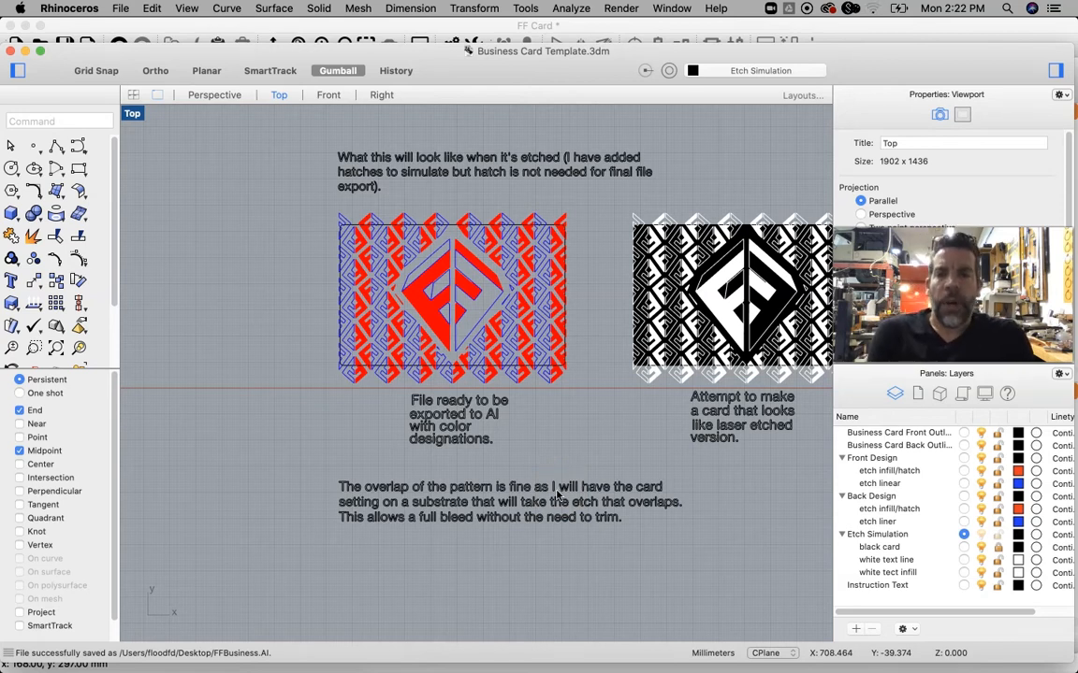
Widen the layer list's Name column so the full names of the business card outline layers fit
{"action": "scroll", "coordinate": [557, 494], "scroll_direction": "down", "scroll_amount": 4}
{"action": "left_click_drag", "start_coordinate": [462, 505], "coordinate": [676, 502]}
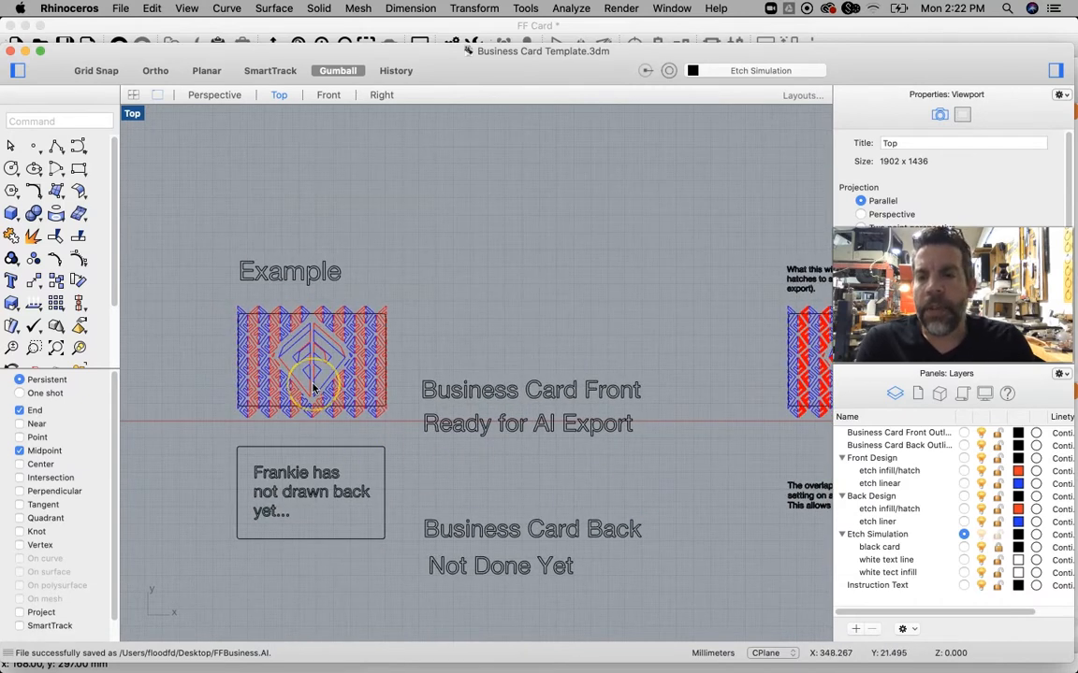
{"action": "scroll", "coordinate": [313, 388], "scroll_direction": "up", "scroll_amount": 2}
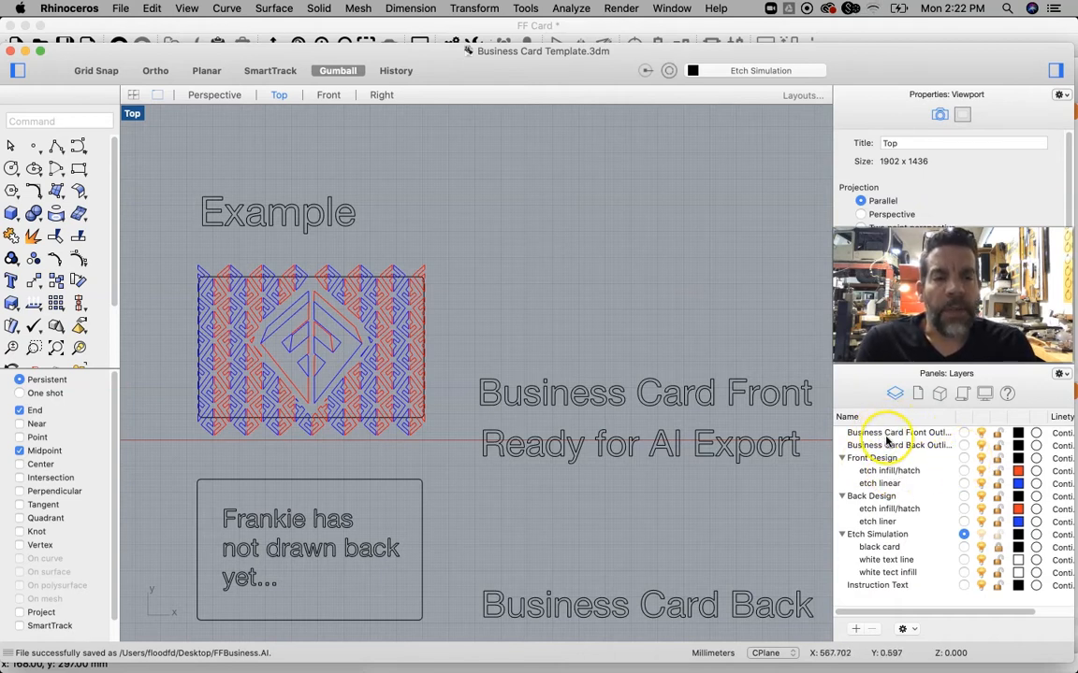
{"action": "left_click_drag", "start_coordinate": [956, 417], "coordinate": [981, 421]}
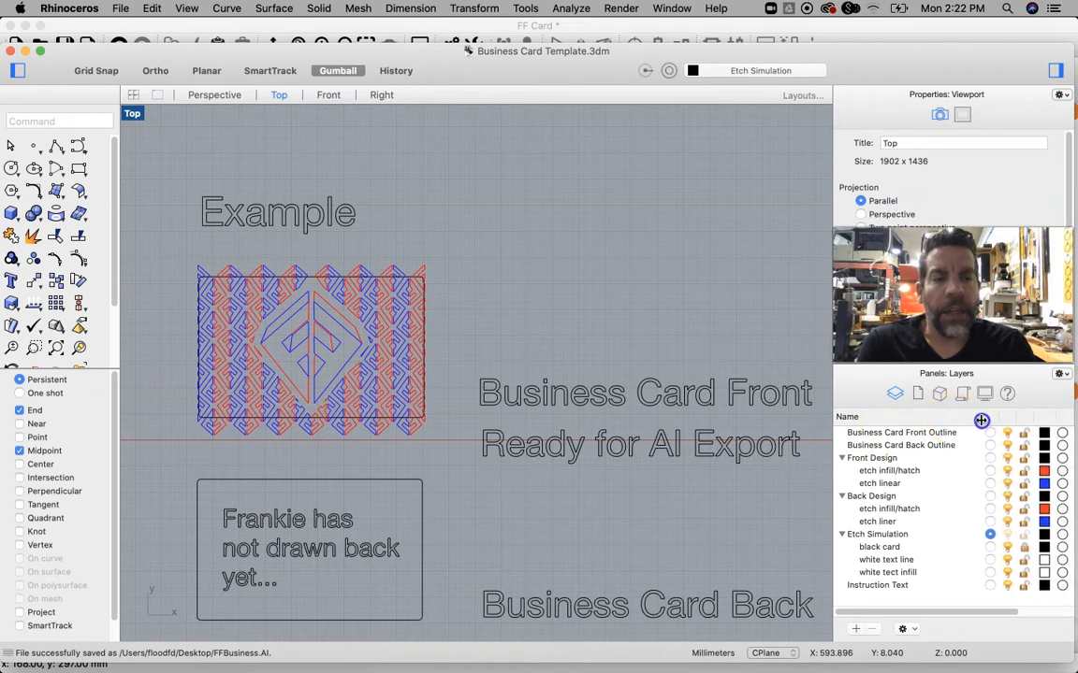
Compare the blank front and back card templates with the example card front
{"action": "scroll", "coordinate": [423, 460], "scroll_direction": "down", "scroll_amount": 8}
{"action": "left_click_drag", "start_coordinate": [390, 439], "coordinate": [719, 423]}
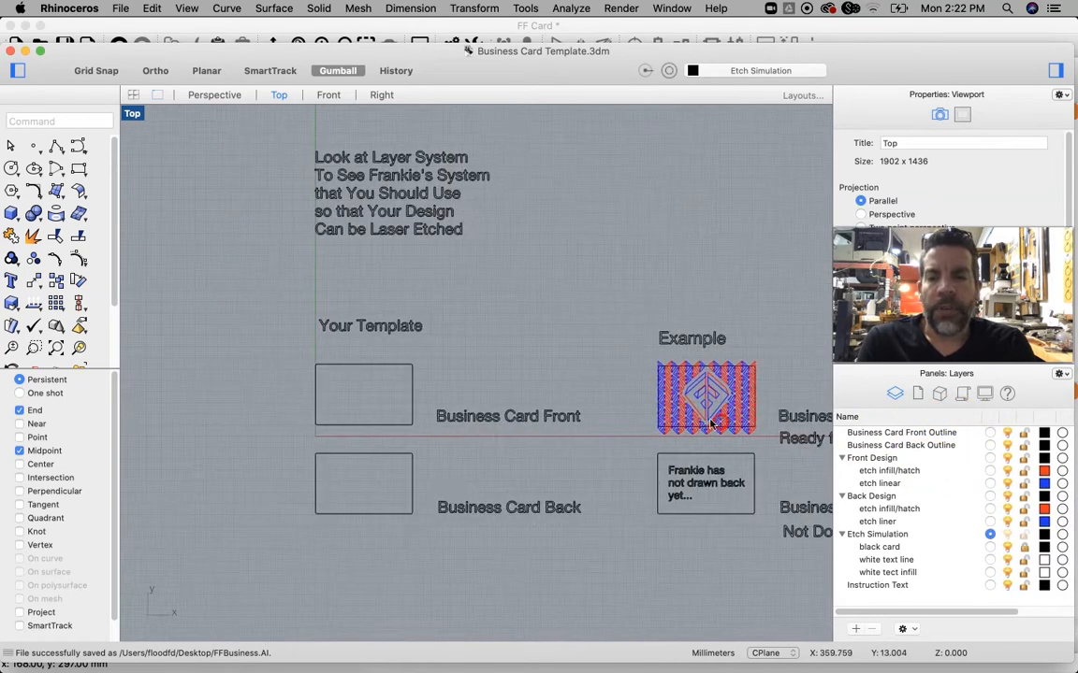
{"action": "scroll", "coordinate": [548, 468], "scroll_direction": "down", "scroll_amount": 2}
{"action": "scroll", "coordinate": [653, 435], "scroll_direction": "up", "scroll_amount": 7}
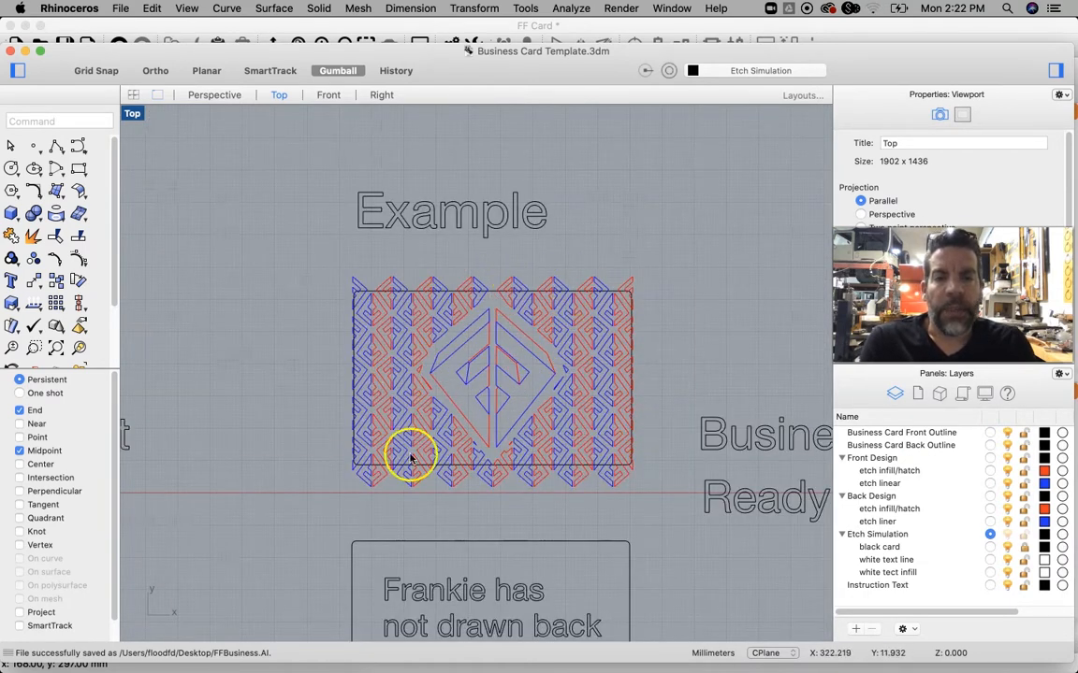
{"action": "mouse_move", "coordinate": [651, 486]}
{"action": "left_mouse_down"}
{"action": "mouse_move", "coordinate": [649, 363]}
{"action": "mouse_move", "coordinate": [631, 401]}
{"action": "mouse_move", "coordinate": [641, 485]}
{"action": "left_mouse_up"}
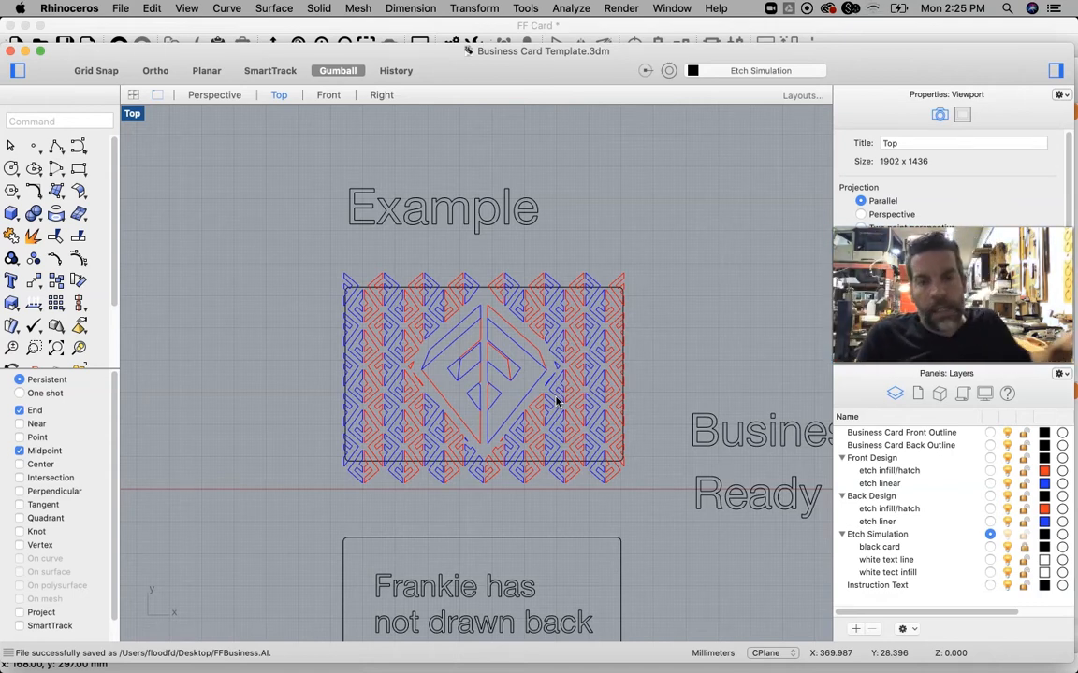
Compare the unfilled example card front with the hatched color version and the laser-etched mock-up
{"action": "scroll", "coordinate": [626, 450], "scroll_direction": "down", "scroll_amount": 5}
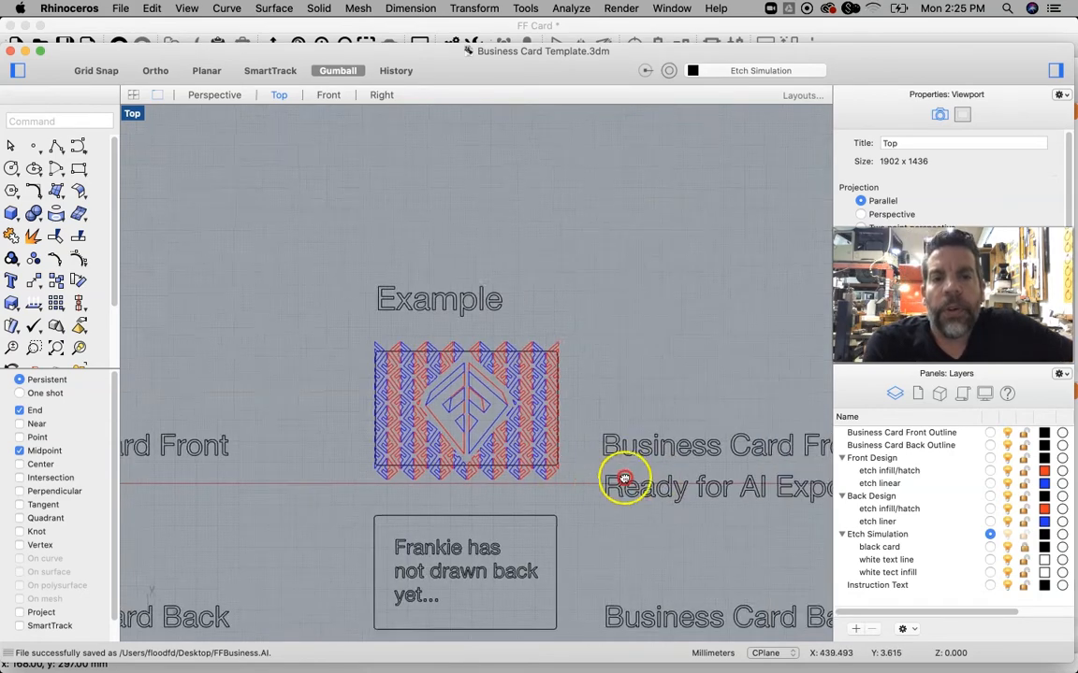
{"action": "left_click_drag", "start_coordinate": [624, 479], "coordinate": [373, 476]}
{"action": "left_click_drag", "start_coordinate": [642, 498], "coordinate": [440, 490]}
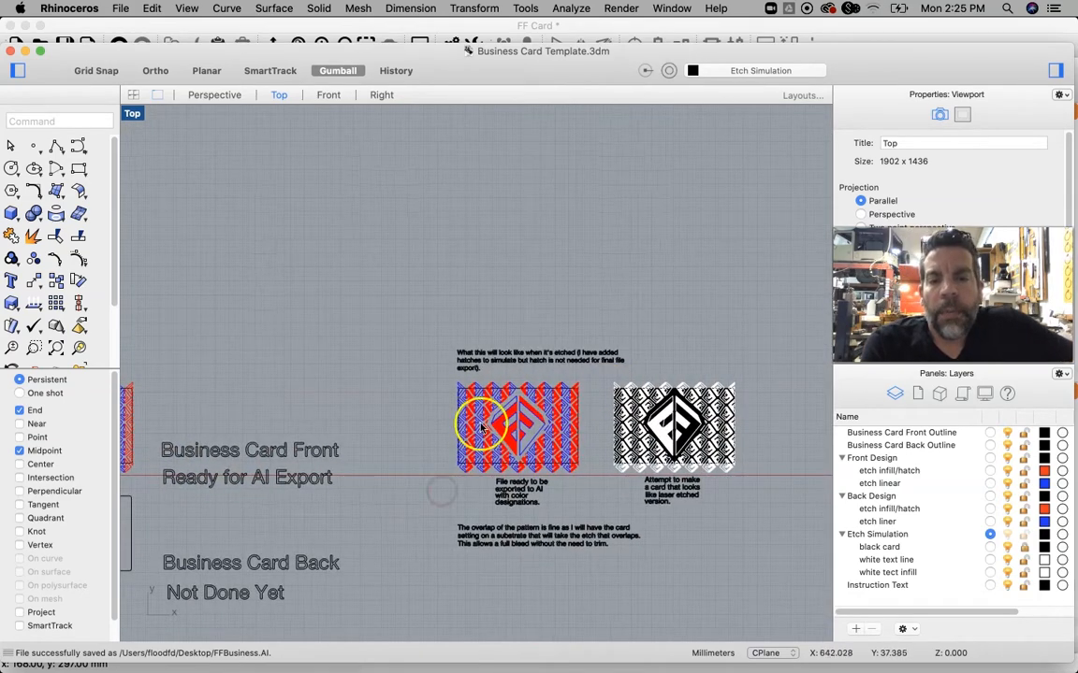
{"action": "scroll", "coordinate": [476, 426], "scroll_direction": "up", "scroll_amount": 4}
{"action": "scroll", "coordinate": [384, 409], "scroll_direction": "down", "scroll_amount": 6}
{"action": "left_click_drag", "start_coordinate": [269, 423], "coordinate": [532, 433]}
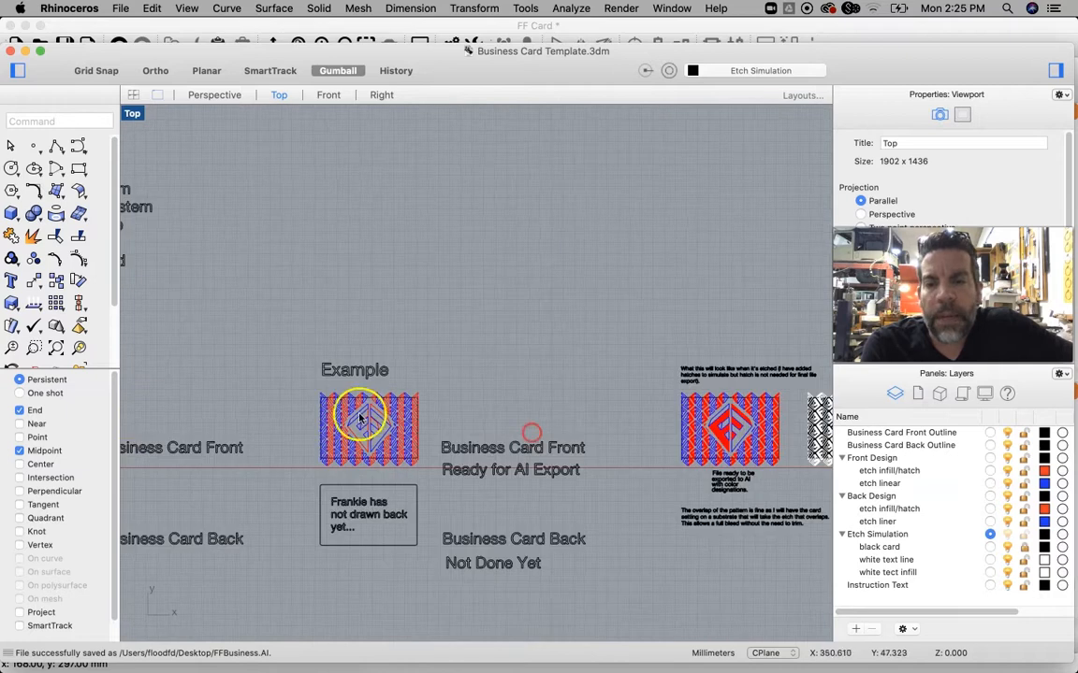
{"action": "scroll", "coordinate": [356, 455], "scroll_direction": "up", "scroll_amount": 3}
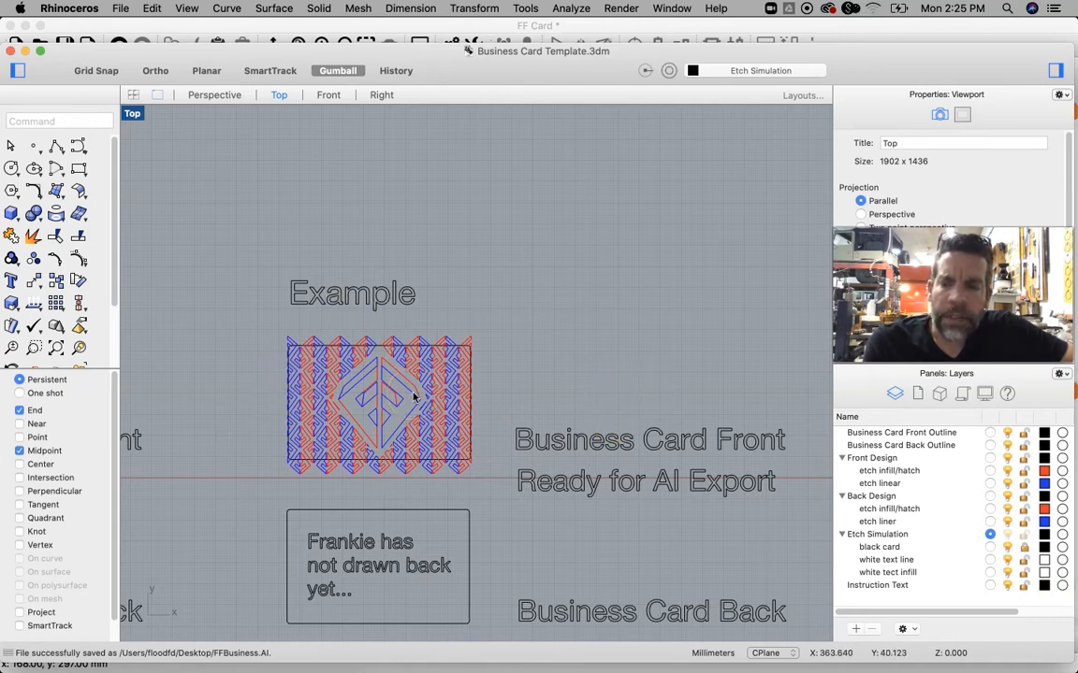
{"action": "scroll", "coordinate": [452, 390], "scroll_direction": "down", "scroll_amount": 2}
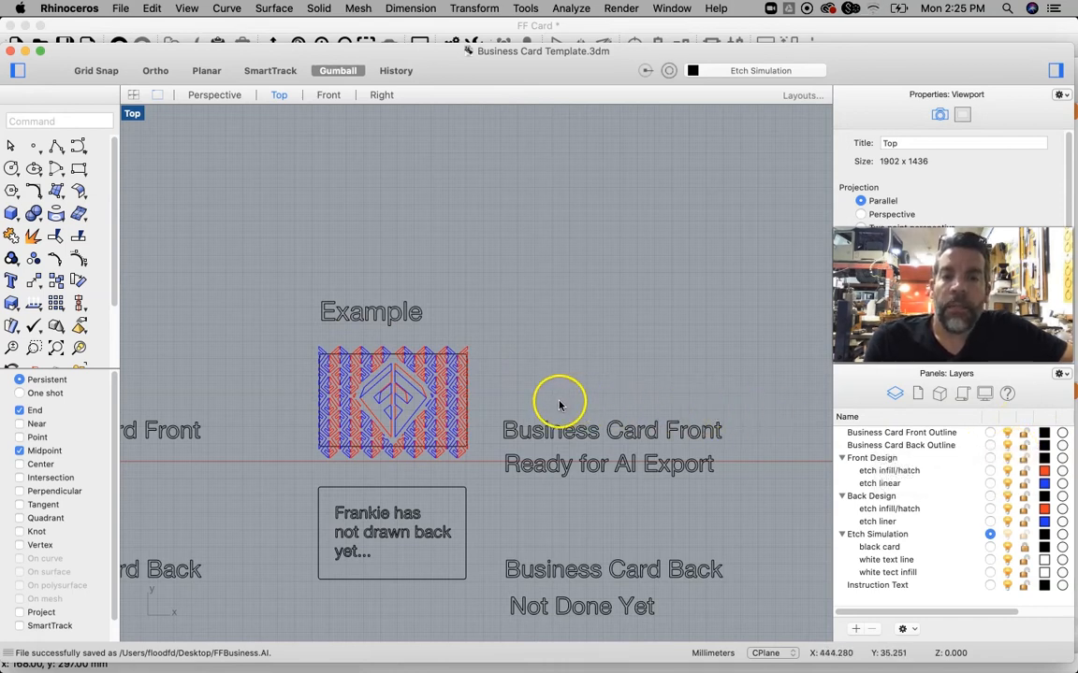
{"action": "scroll", "coordinate": [559, 404], "scroll_direction": "down", "scroll_amount": 2}
{"action": "left_click_drag", "start_coordinate": [702, 380], "coordinate": [400, 380]}
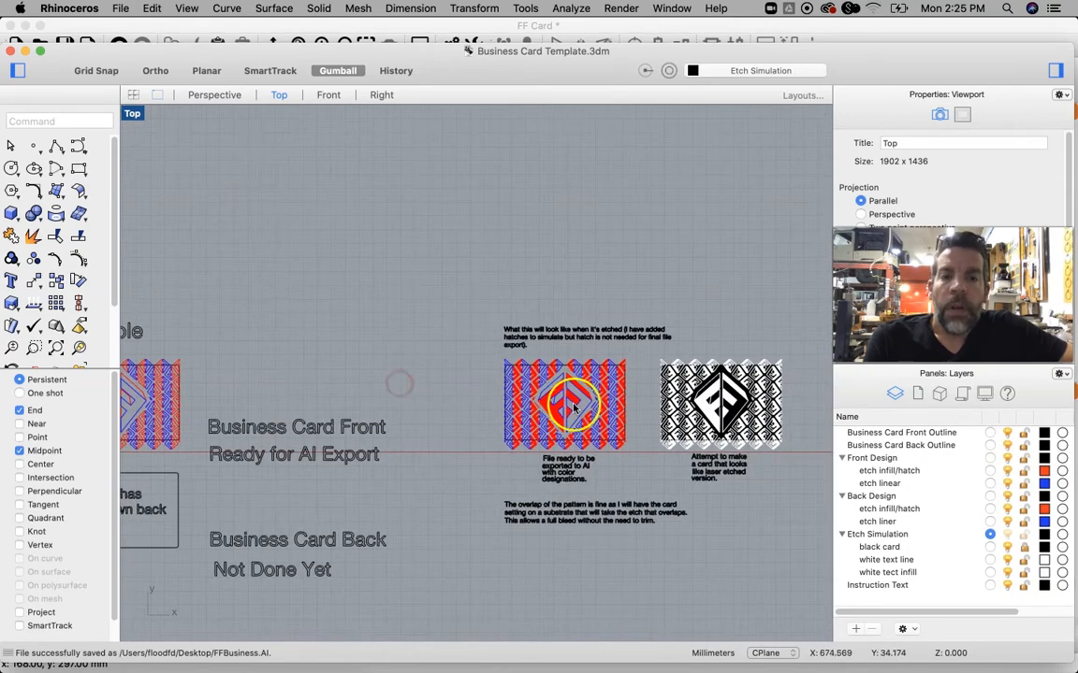
Select a single red F-shaped hatch in the hatched card's pattern and inspect how the infill areas differ from the blue outlines
{"action": "scroll", "coordinate": [625, 396], "scroll_direction": "up", "scroll_amount": 2}
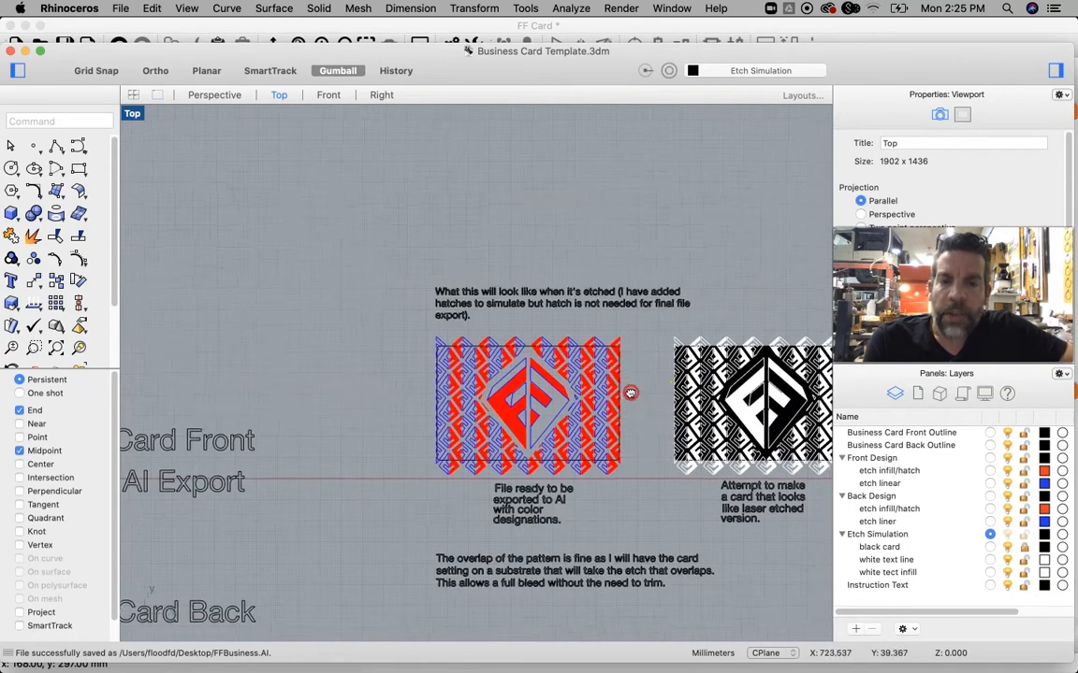
{"action": "scroll", "coordinate": [631, 393], "scroll_direction": "up", "scroll_amount": 1}
{"action": "scroll", "coordinate": [438, 375], "scroll_direction": "up", "scroll_amount": 1}
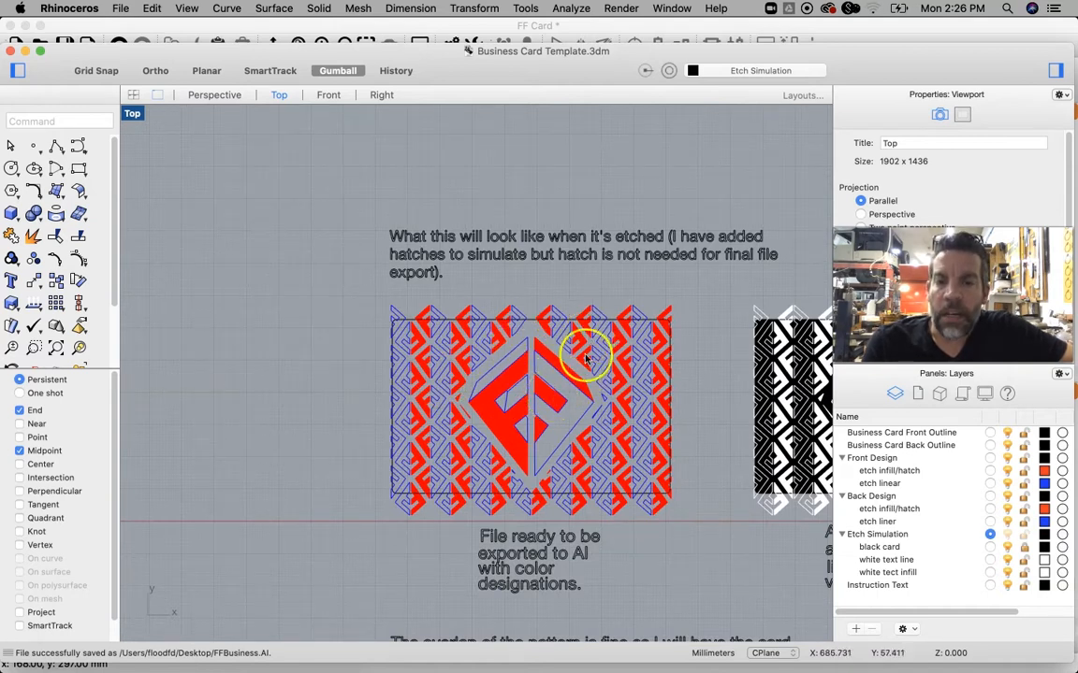
{"action": "scroll", "coordinate": [608, 386], "scroll_direction": "up", "scroll_amount": 2}
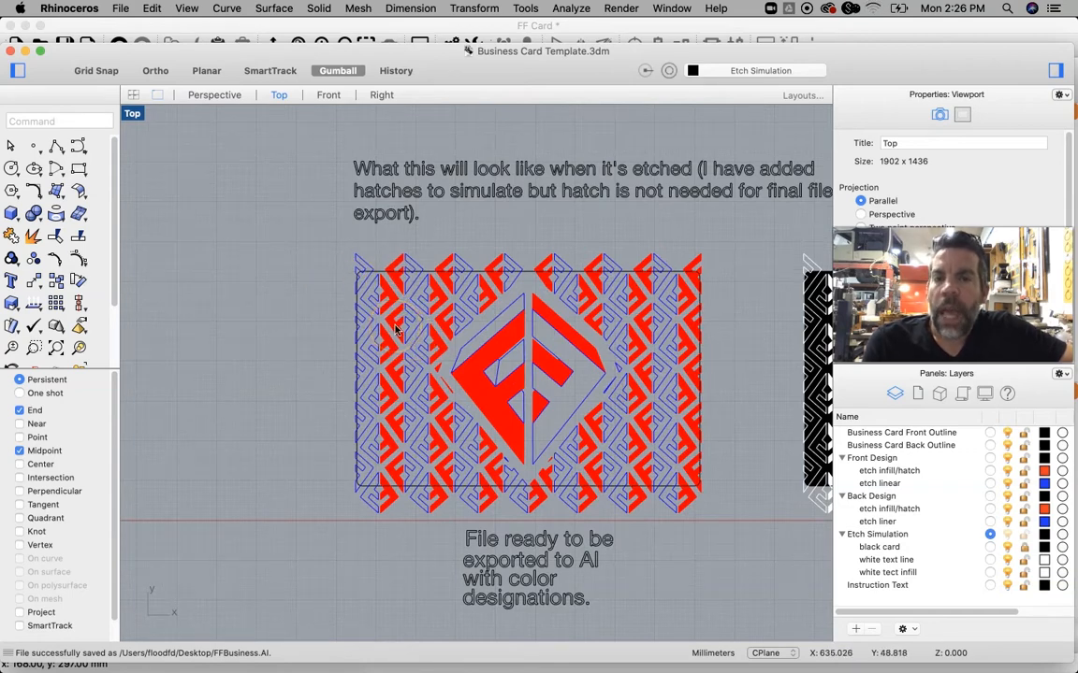
{"action": "scroll", "coordinate": [395, 328], "scroll_direction": "up", "scroll_amount": 5}
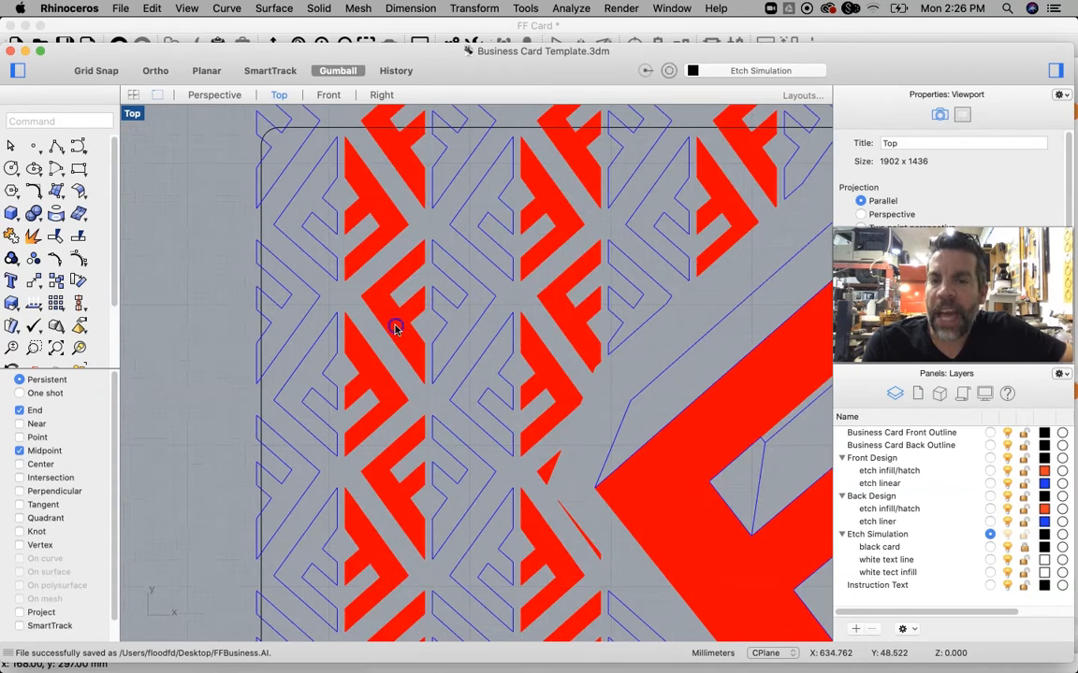
{"action": "left_click", "coordinate": [396, 328]}
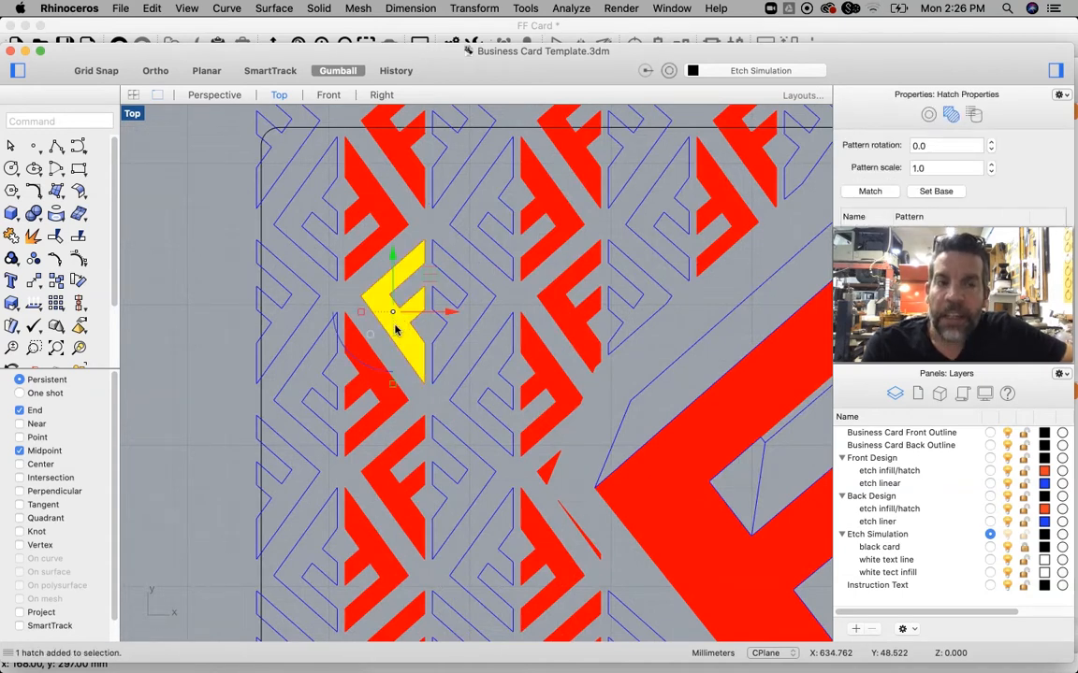
{"action": "scroll", "coordinate": [396, 329], "scroll_direction": "down", "scroll_amount": 3}
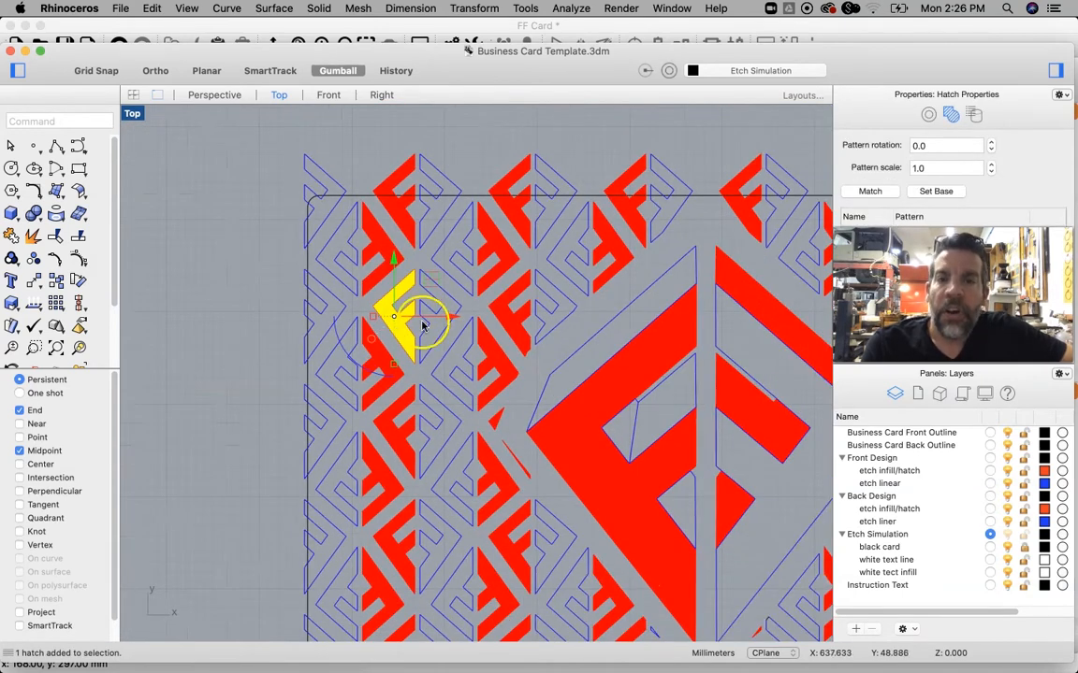
{"action": "mouse_move", "coordinate": [400, 329]}
{"action": "left_mouse_down"}
{"action": "mouse_move", "coordinate": [404, 315]}
{"action": "mouse_move", "coordinate": [385, 307]}
{"action": "mouse_move", "coordinate": [412, 341]}
{"action": "left_mouse_up"}
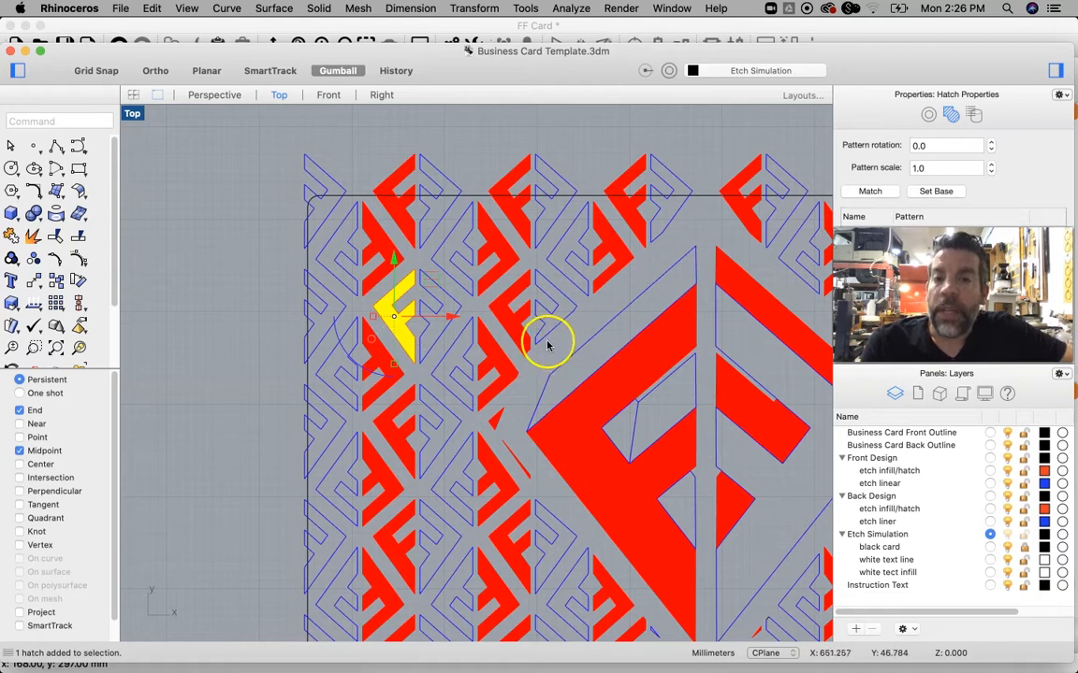
{"action": "left_click_drag", "start_coordinate": [545, 341], "coordinate": [397, 321]}
{"action": "scroll", "coordinate": [580, 378], "scroll_direction": "down", "scroll_amount": 4}
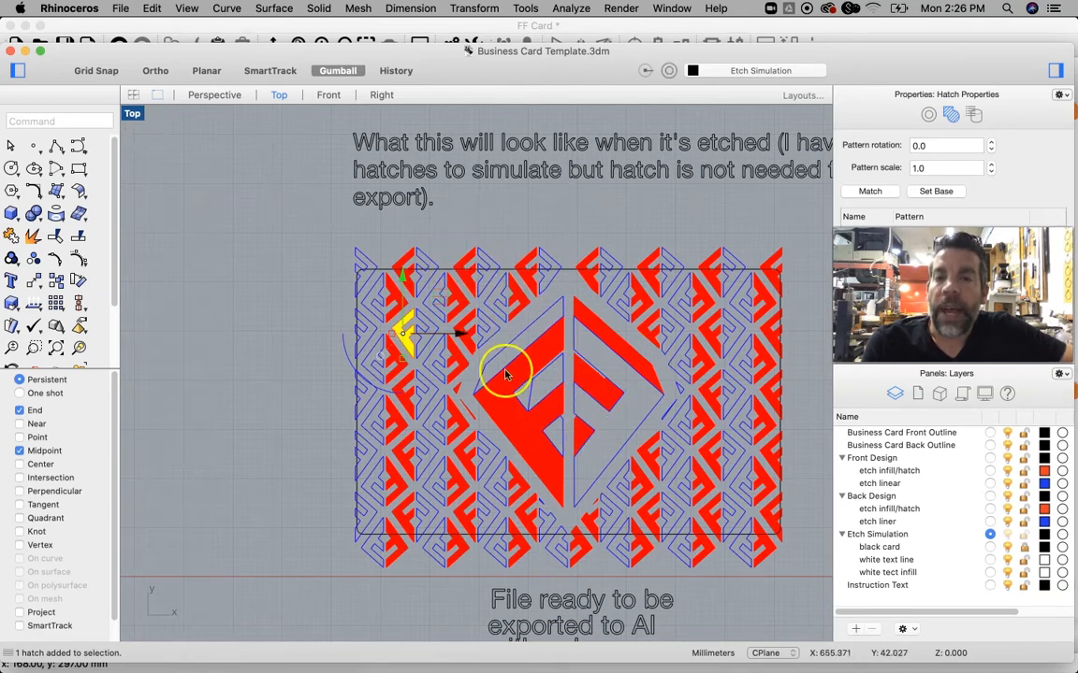
Examine the black-and-white mock-up that simulates the laser-etched card
{"action": "scroll", "coordinate": [603, 374], "scroll_direction": "down", "scroll_amount": 1}
{"action": "left_click_drag", "start_coordinate": [711, 378], "coordinate": [401, 369]}
{"action": "scroll", "coordinate": [406, 368], "scroll_direction": "down", "scroll_amount": 4}
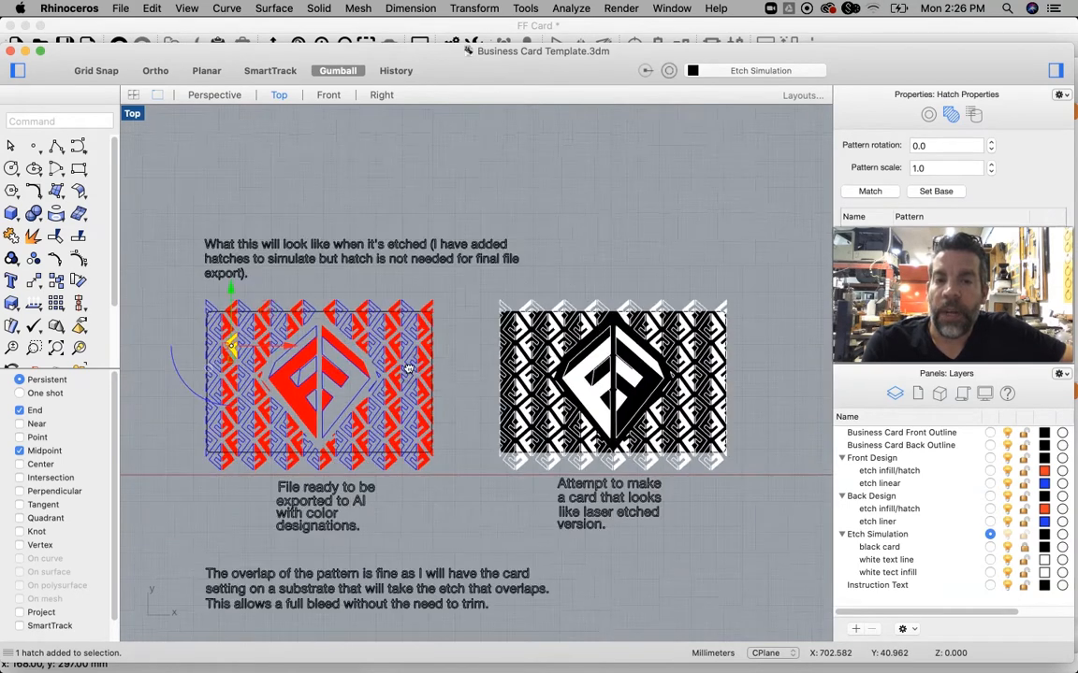
{"action": "left_click_drag", "start_coordinate": [585, 366], "coordinate": [459, 358]}
{"action": "scroll", "coordinate": [477, 365], "scroll_direction": "up", "scroll_amount": 2}
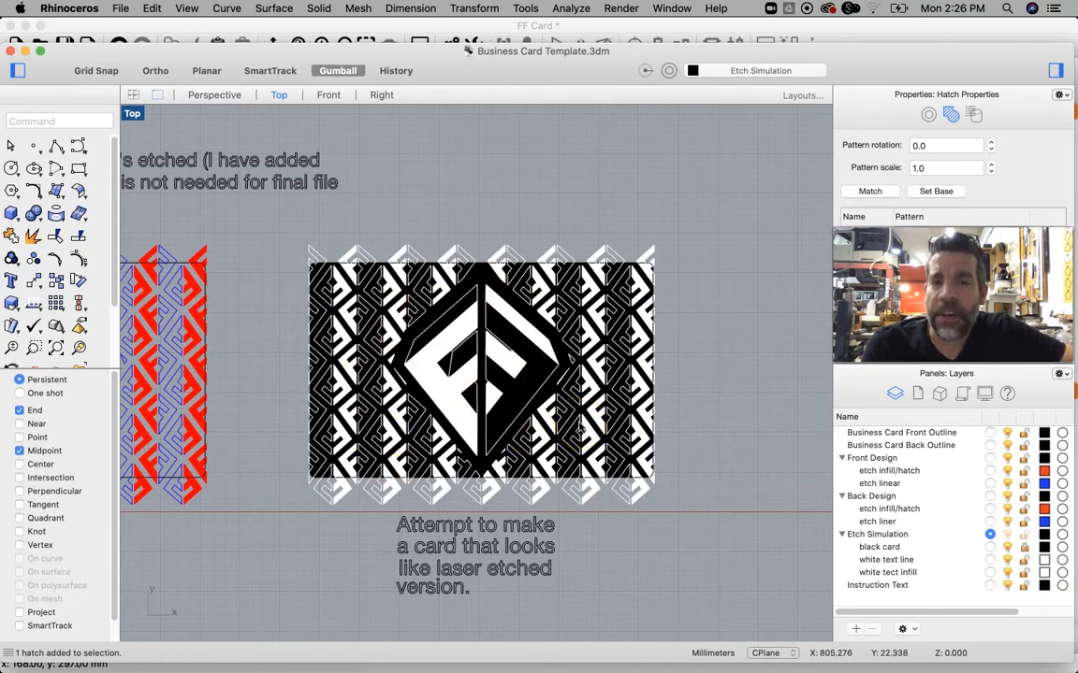
Deselect the hatch and return to the example business card front
{"action": "scroll", "coordinate": [580, 428], "scroll_direction": "down", "scroll_amount": 3}
{"action": "scroll", "coordinate": [351, 381], "scroll_direction": "down", "scroll_amount": 5}
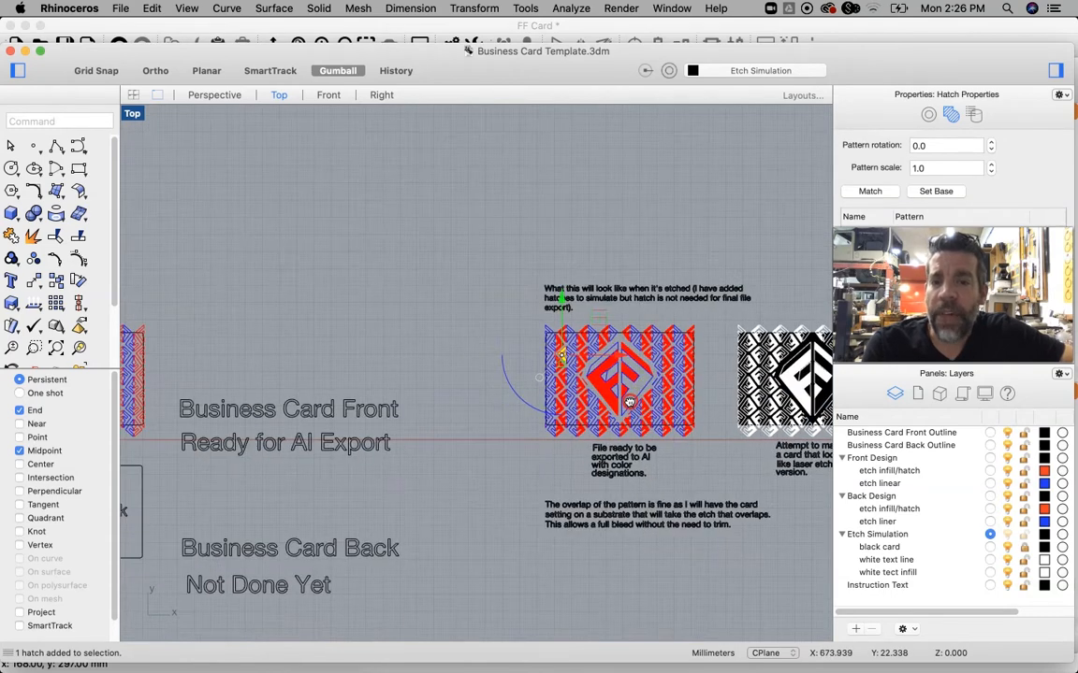
{"action": "left_click", "coordinate": [474, 358]}
{"action": "scroll", "coordinate": [473, 374], "scroll_direction": "left", "scroll_amount": 5}
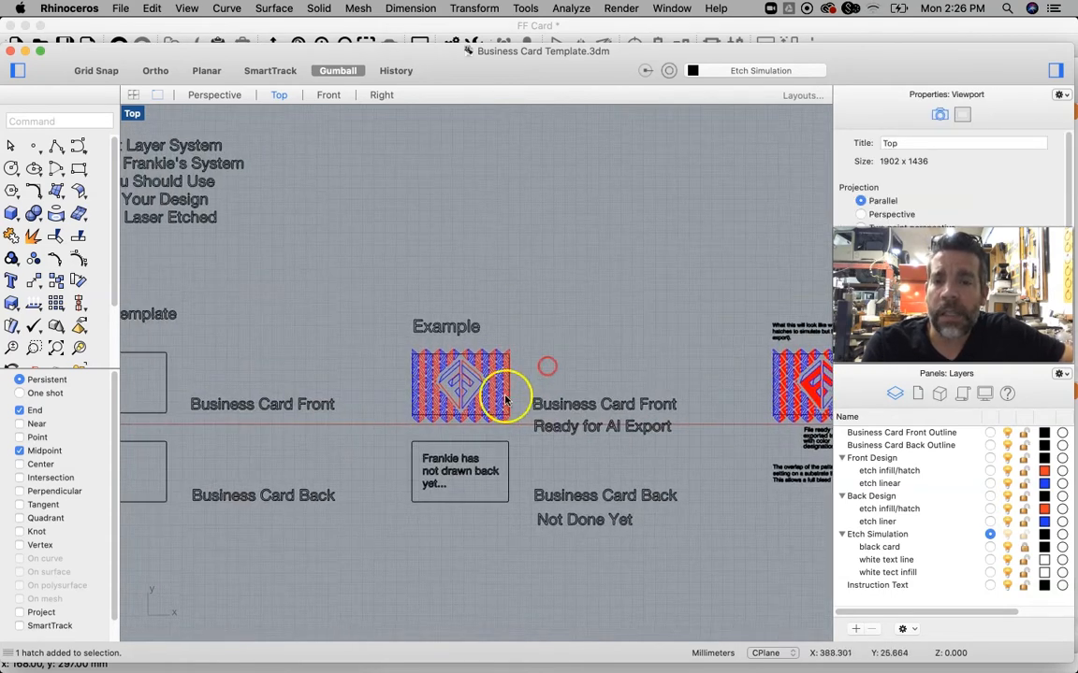
Select all artwork of the example business card front and start exporting only the selected objects
{"action": "scroll", "coordinate": [477, 400], "scroll_direction": "up", "scroll_amount": 2}
{"action": "mouse_move", "coordinate": [530, 329]}
{"action": "left_mouse_down"}
{"action": "mouse_move", "coordinate": [493, 404]}
{"action": "mouse_move", "coordinate": [385, 434]}
{"action": "left_mouse_up"}
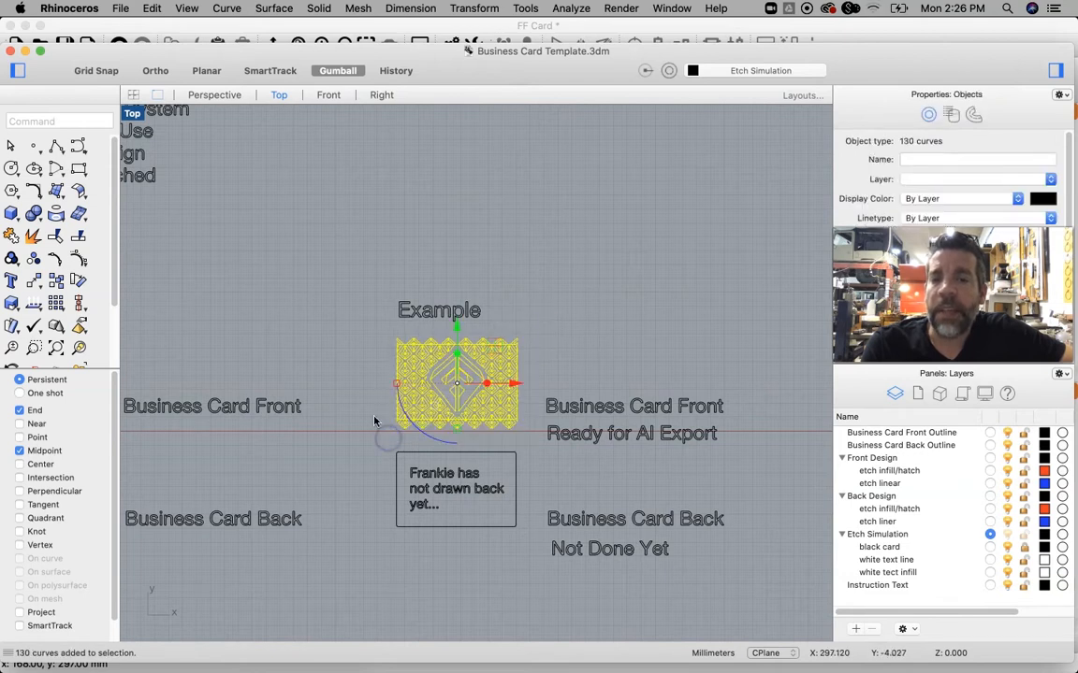
{"action": "scroll", "coordinate": [458, 321], "scroll_direction": "up", "scroll_amount": 2}
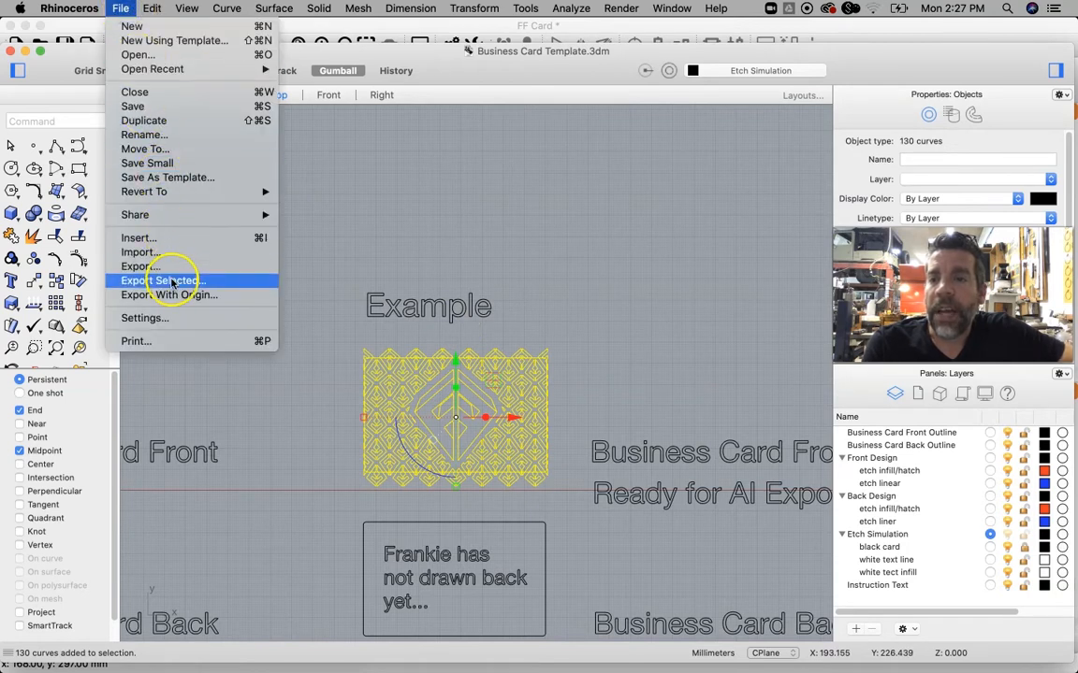
{"action": "left_click", "coordinate": [175, 281]}
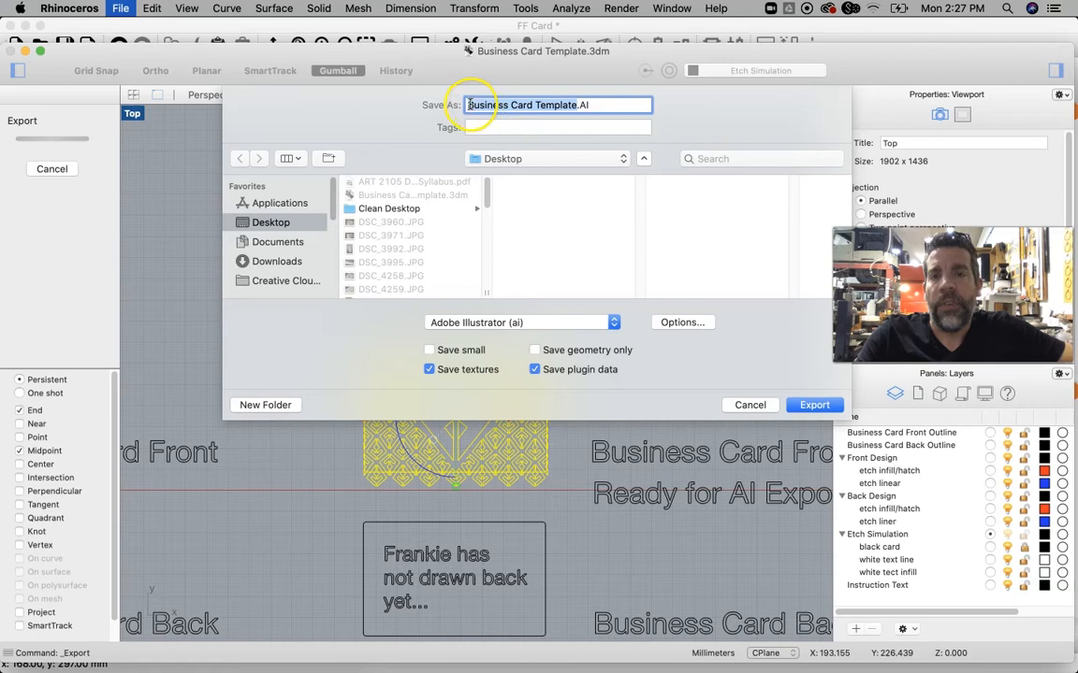
Export the selection to the Desktop as an AI file named surname_Business Card Template_Front, preserving model scale in RGB with hatches as solid fills
{"action": "left_click", "coordinate": [470, 105]}
{"action": "type", "text": "Front_"}
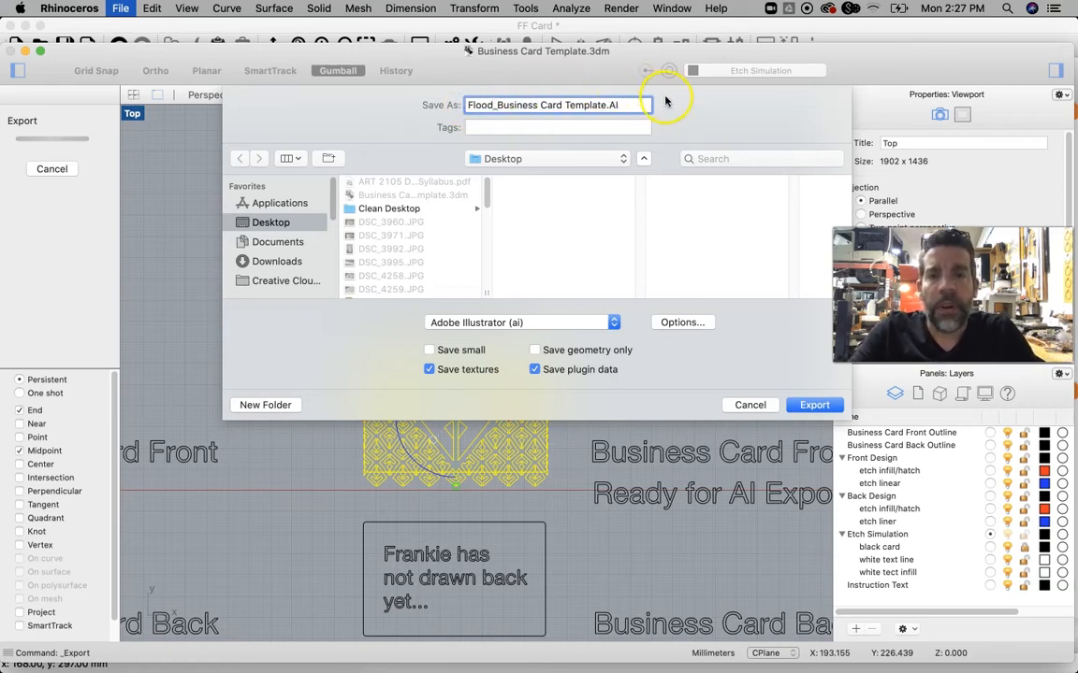
{"action": "left_click", "coordinate": [607, 105]}
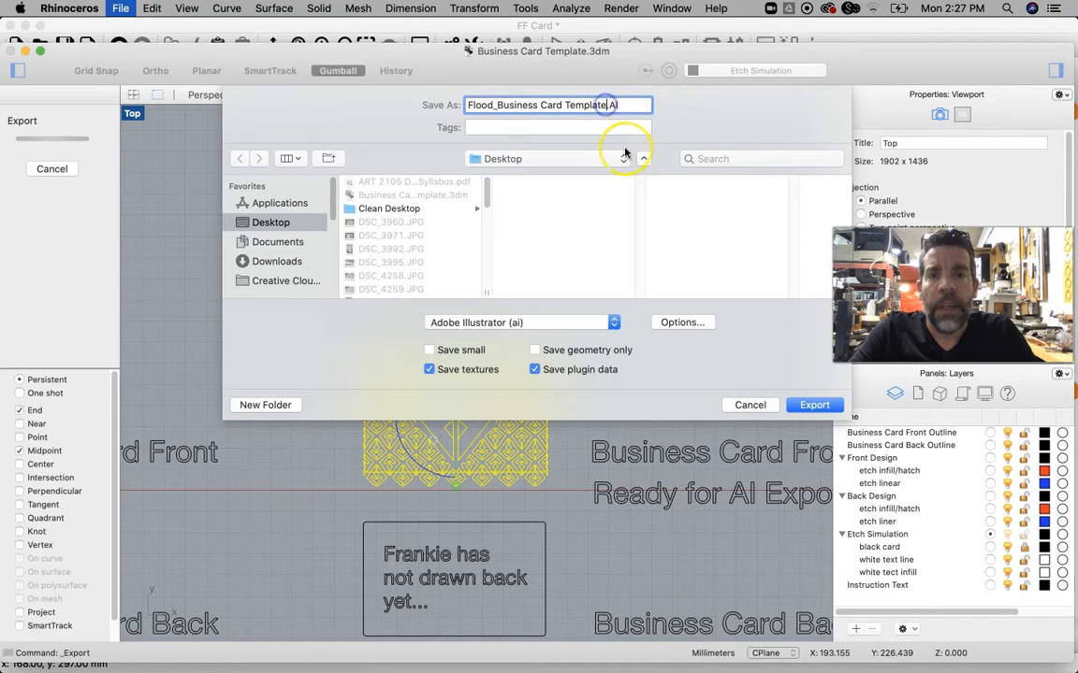
{"action": "key", "text": "Delete"}
{"action": "type", "text": "_Front"}
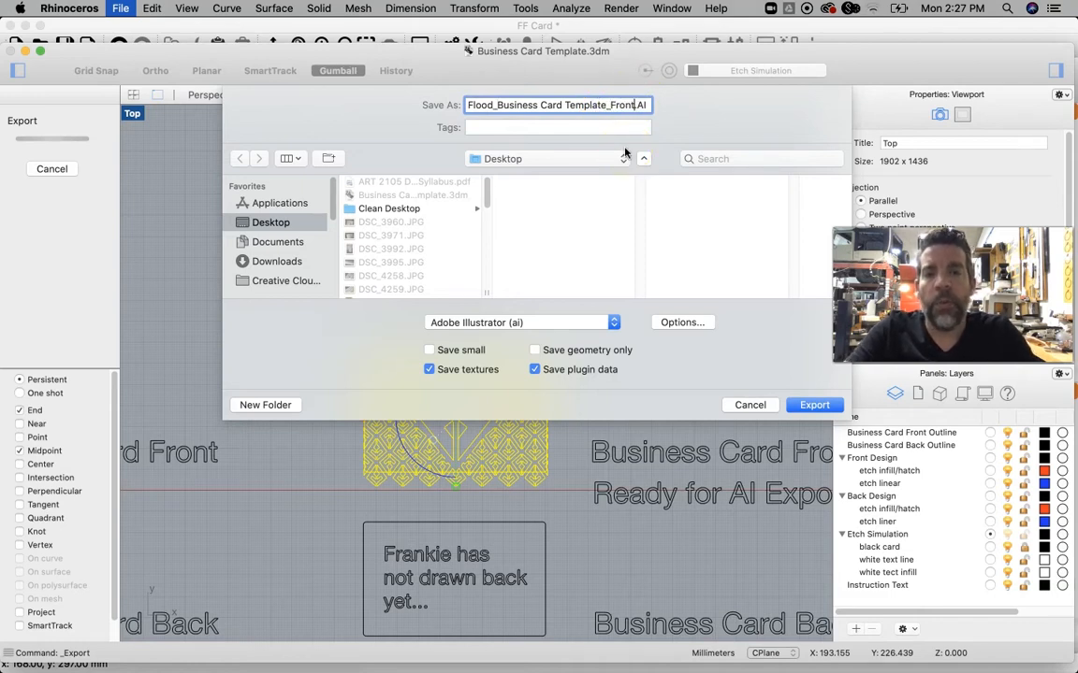
{"action": "type", "text": "."}
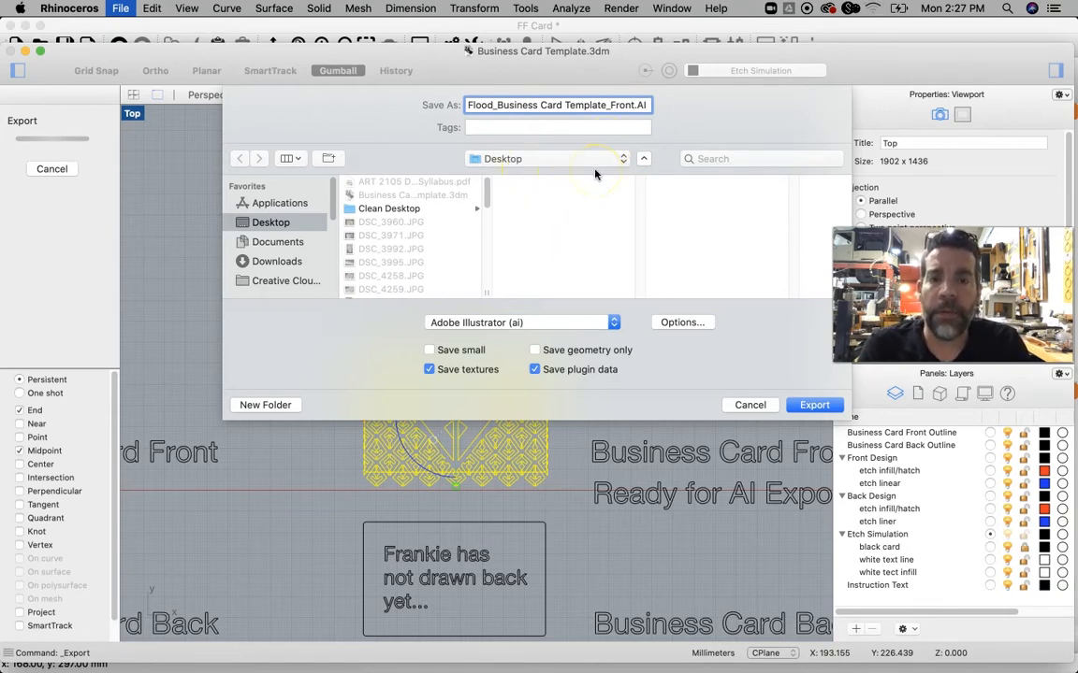
{"action": "left_click", "coordinate": [595, 183]}
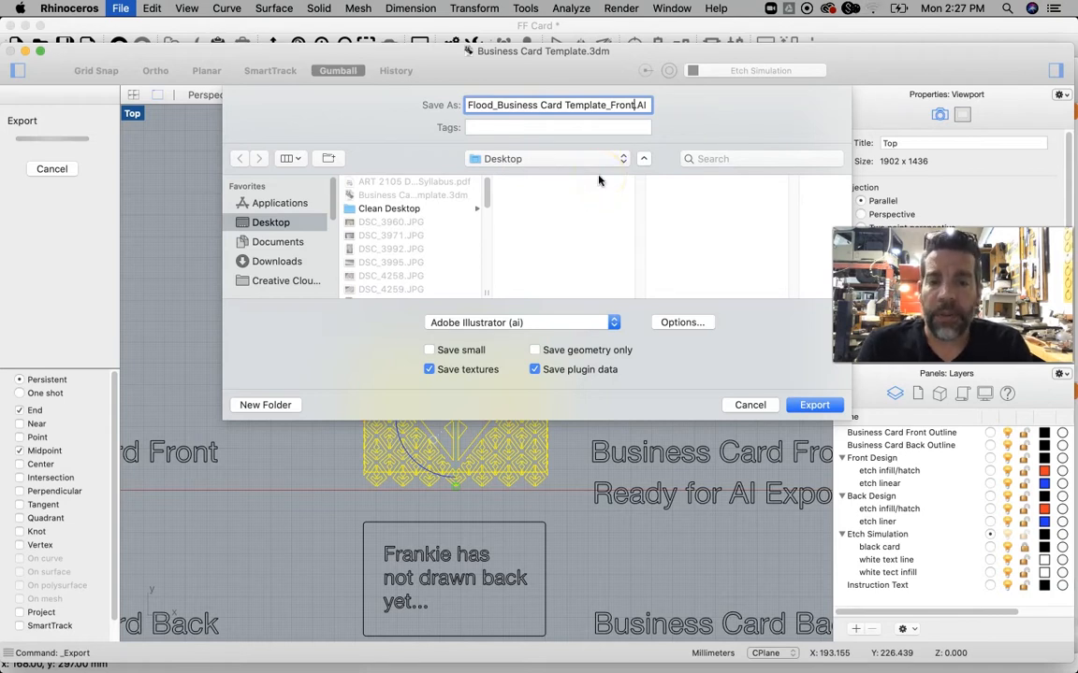
{"action": "left_click", "coordinate": [606, 187]}
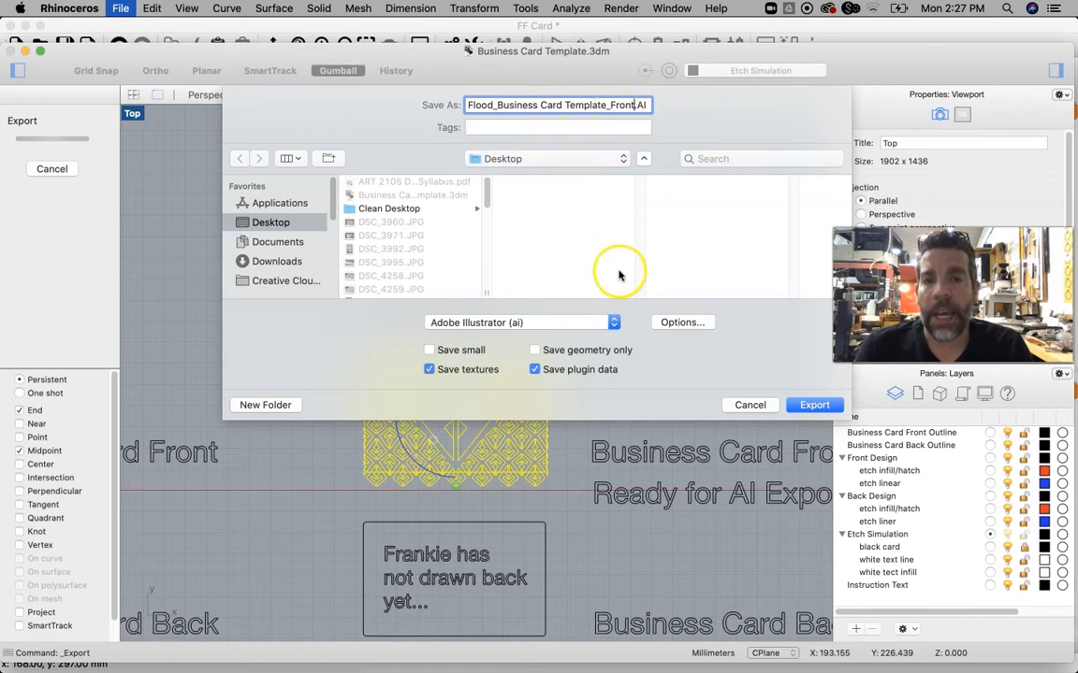
{"action": "left_click", "coordinate": [810, 406]}
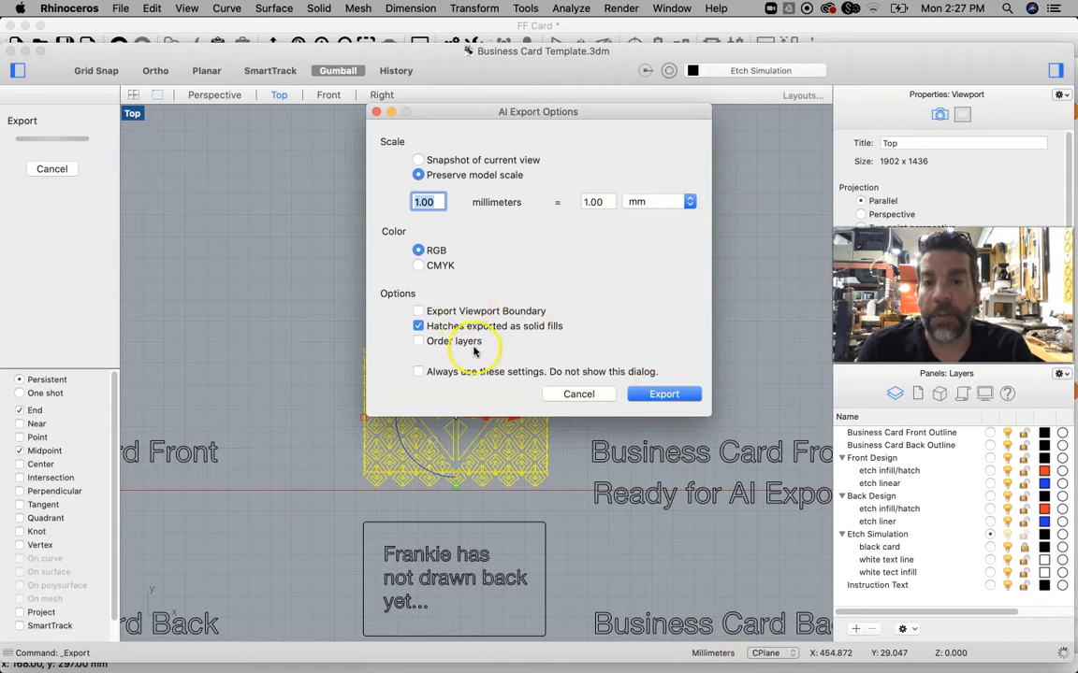
{"action": "left_click", "coordinate": [666, 401]}
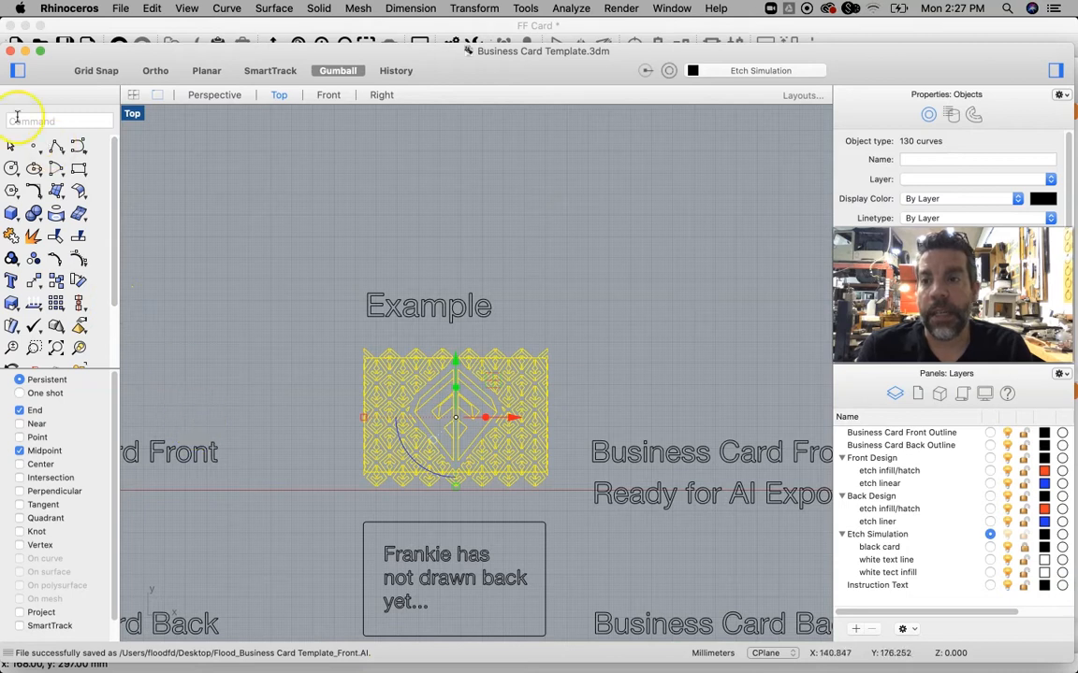
Minimize the Rhino window and switch to the FF Card project in LightBurn
{"action": "left_click", "coordinate": [25, 52]}
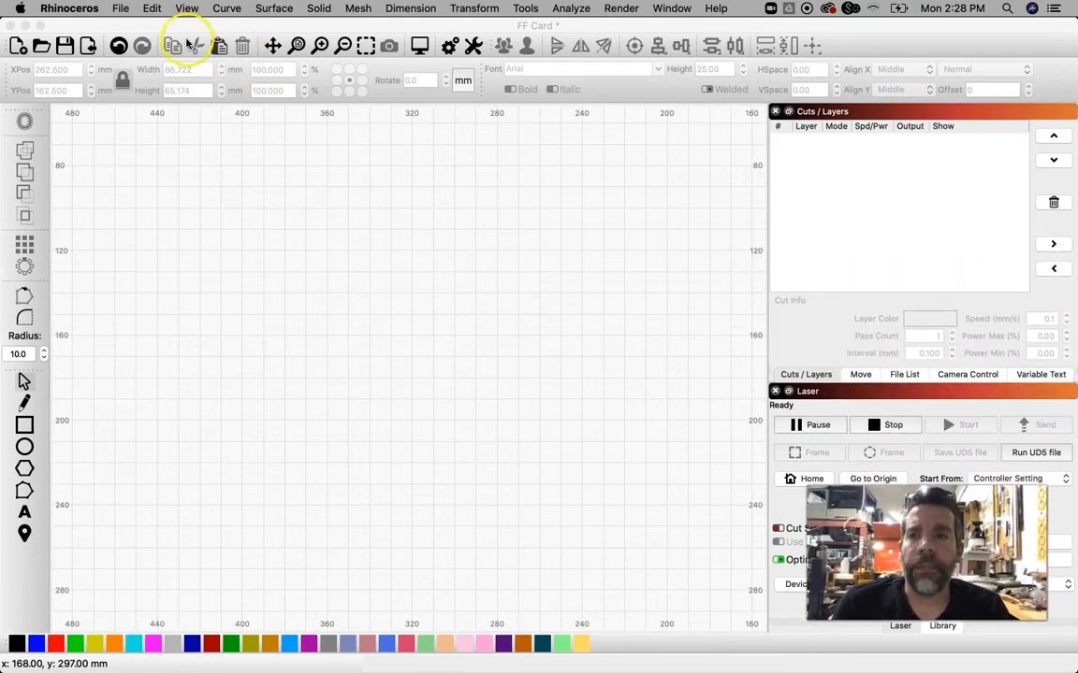
{"action": "left_click", "coordinate": [145, 25]}
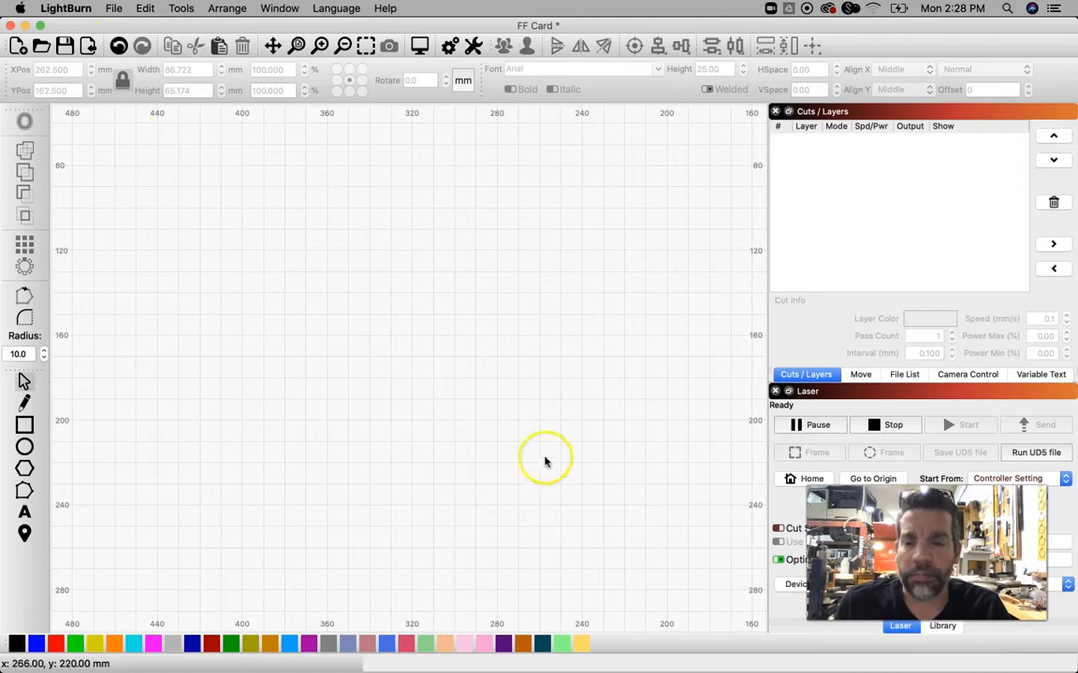
Locate LightBurn in the Applications folder using Finder and close the Finder window
{"action": "mouse_move", "coordinate": [129, 658]}
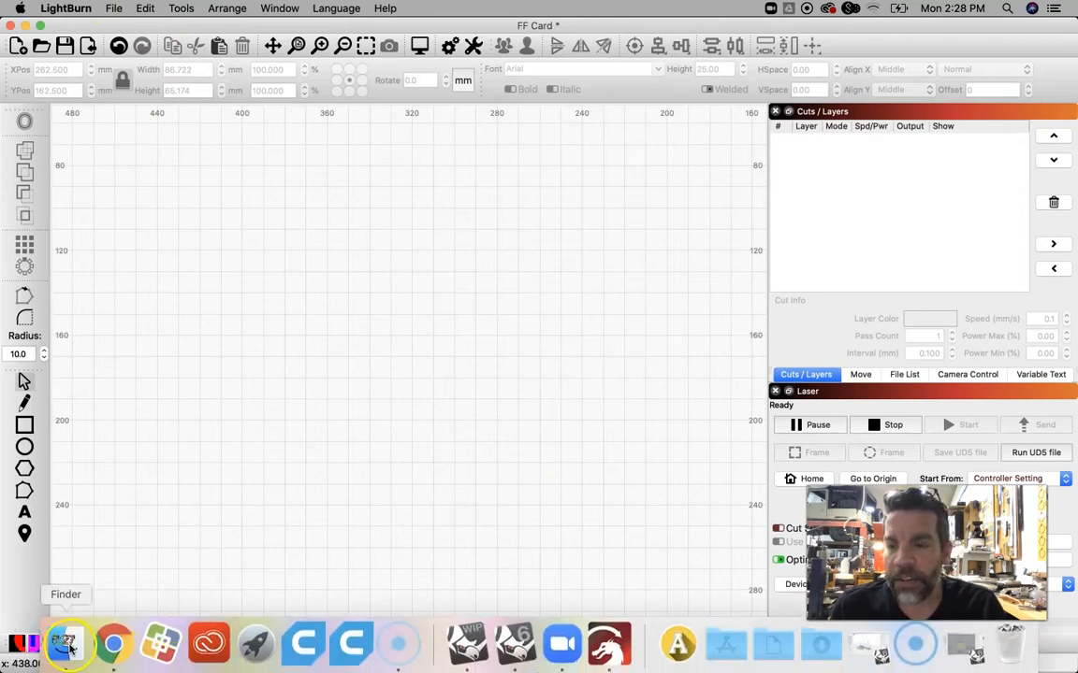
{"action": "left_click", "coordinate": [63, 644]}
{"action": "left_click", "coordinate": [292, 210]}
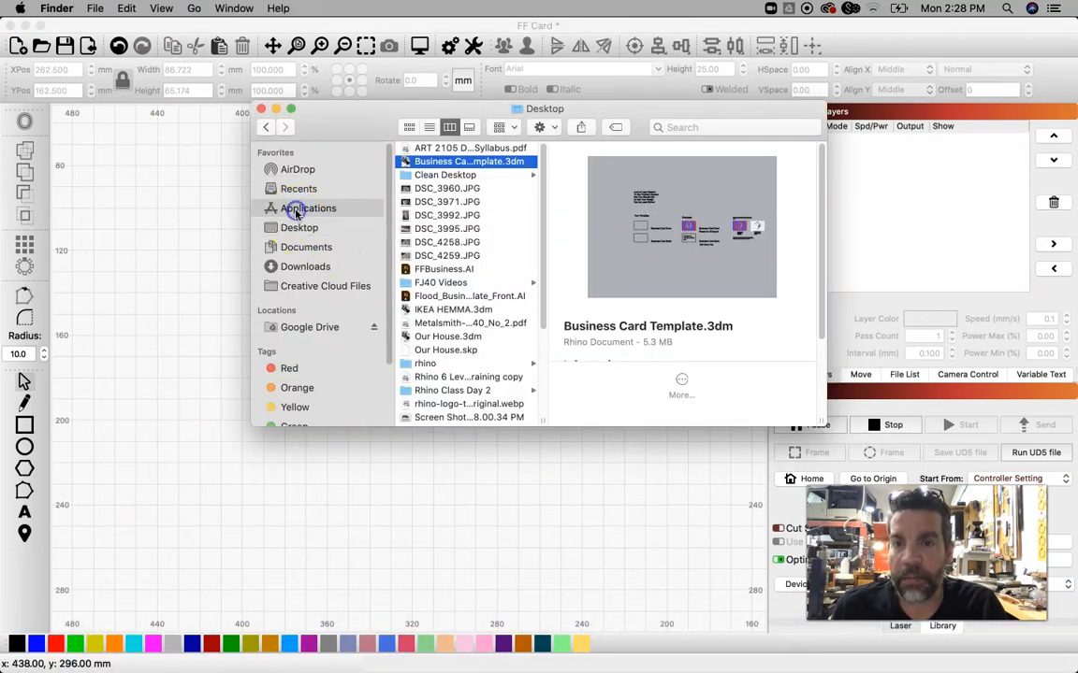
{"action": "scroll", "coordinate": [440, 360], "scroll_direction": "down", "scroll_amount": 3}
{"action": "scroll", "coordinate": [440, 360], "scroll_direction": "up", "scroll_amount": 1}
{"action": "scroll", "coordinate": [439, 360], "scroll_direction": "down", "scroll_amount": 4}
{"action": "scroll", "coordinate": [440, 360], "scroll_direction": "down", "scroll_amount": 5}
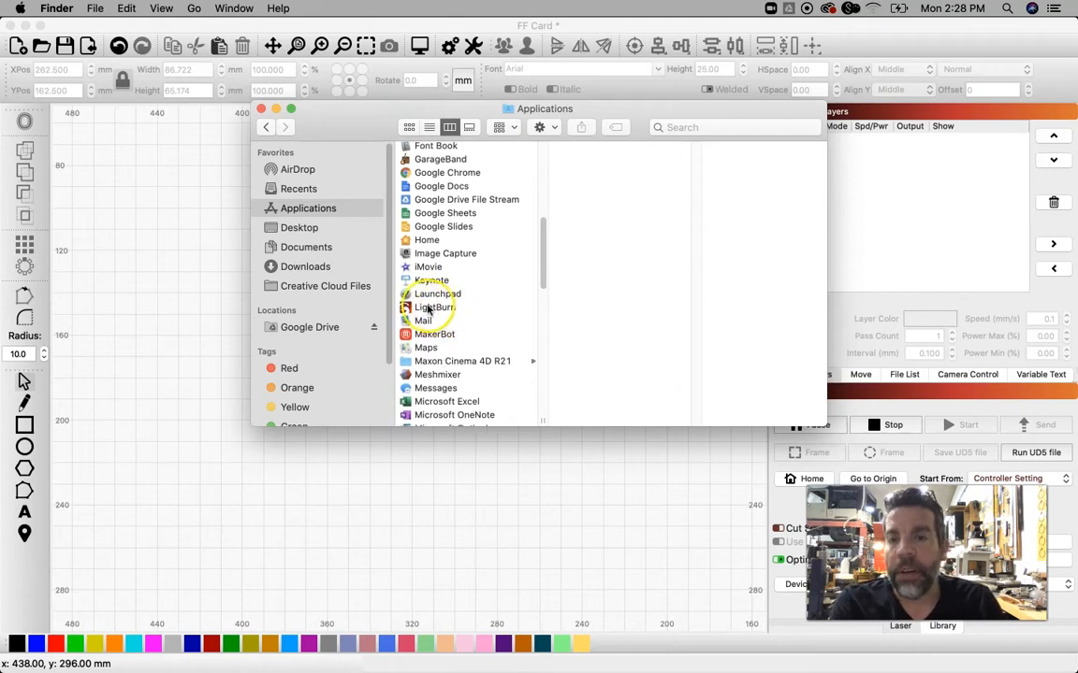
{"action": "left_click", "coordinate": [261, 110]}
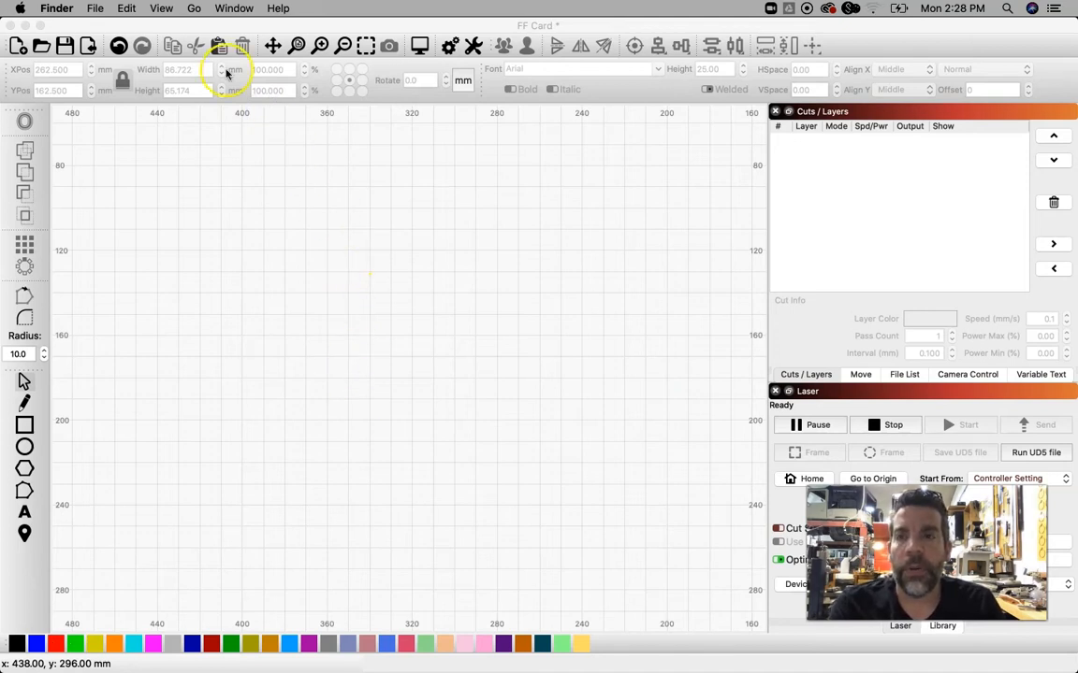
Return to LightBurn and import the exported business card front AI file from the Desktop
{"action": "left_click", "coordinate": [95, 8]}
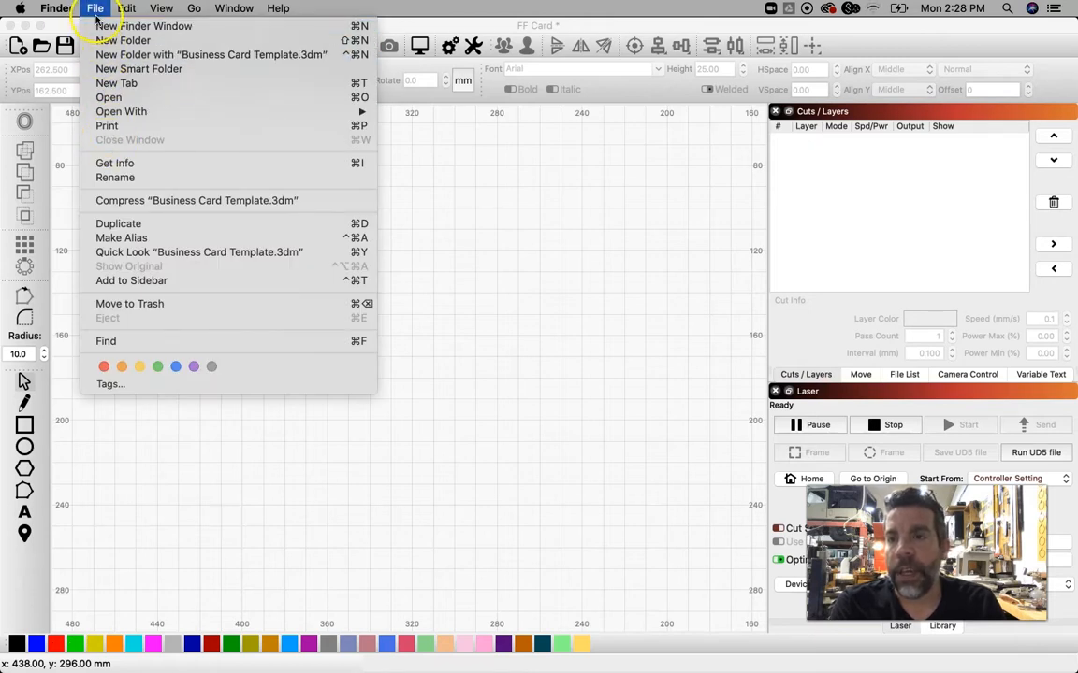
{"action": "left_click", "coordinate": [75, 24]}
{"action": "left_click", "coordinate": [114, 8]}
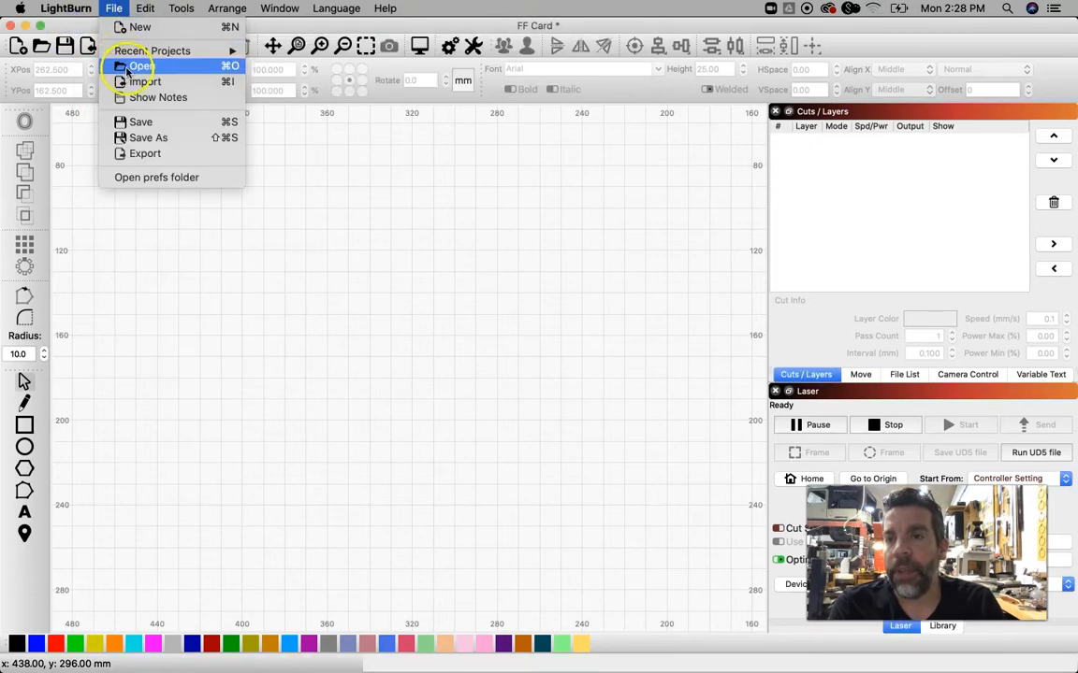
{"action": "left_click", "coordinate": [124, 81]}
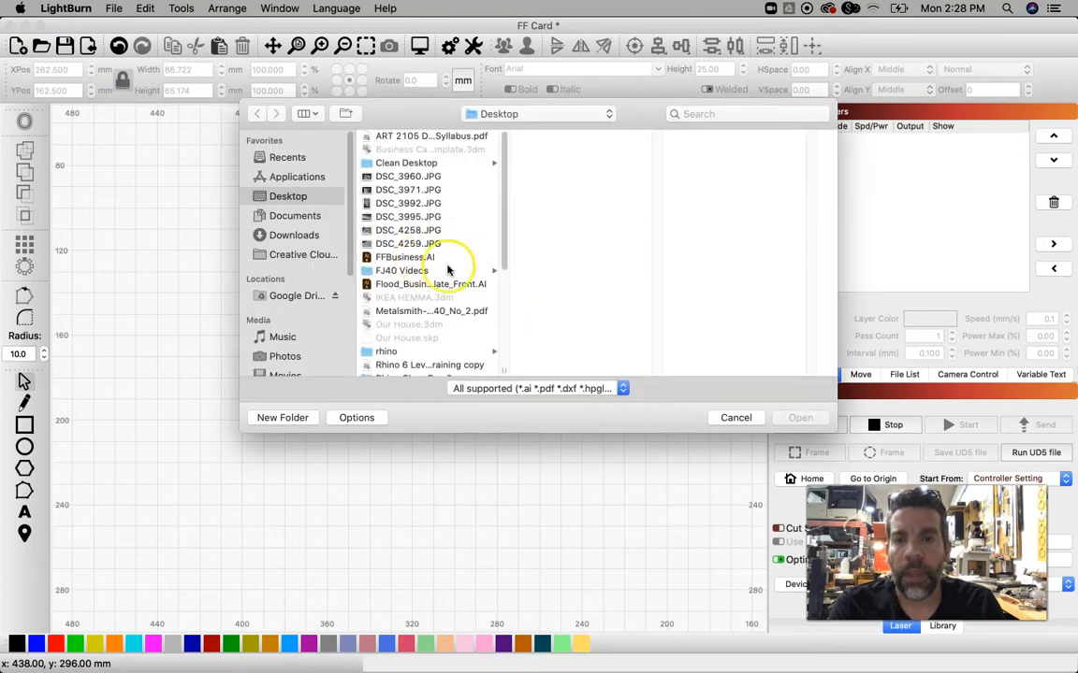
{"action": "left_click", "coordinate": [443, 284]}
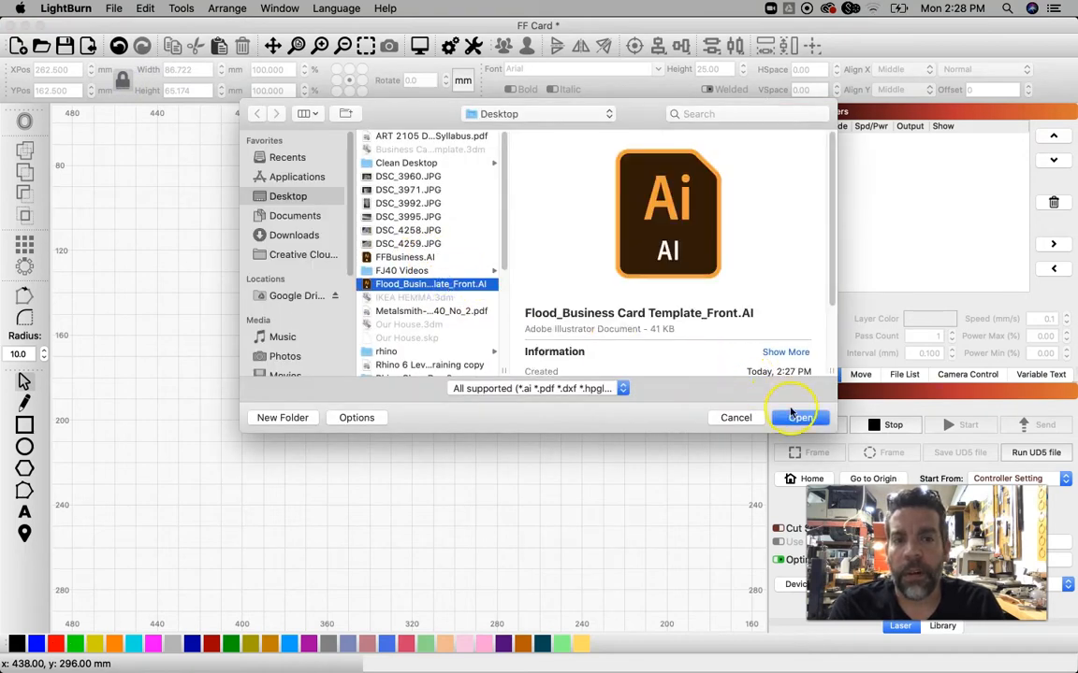
{"action": "left_click", "coordinate": [800, 417]}
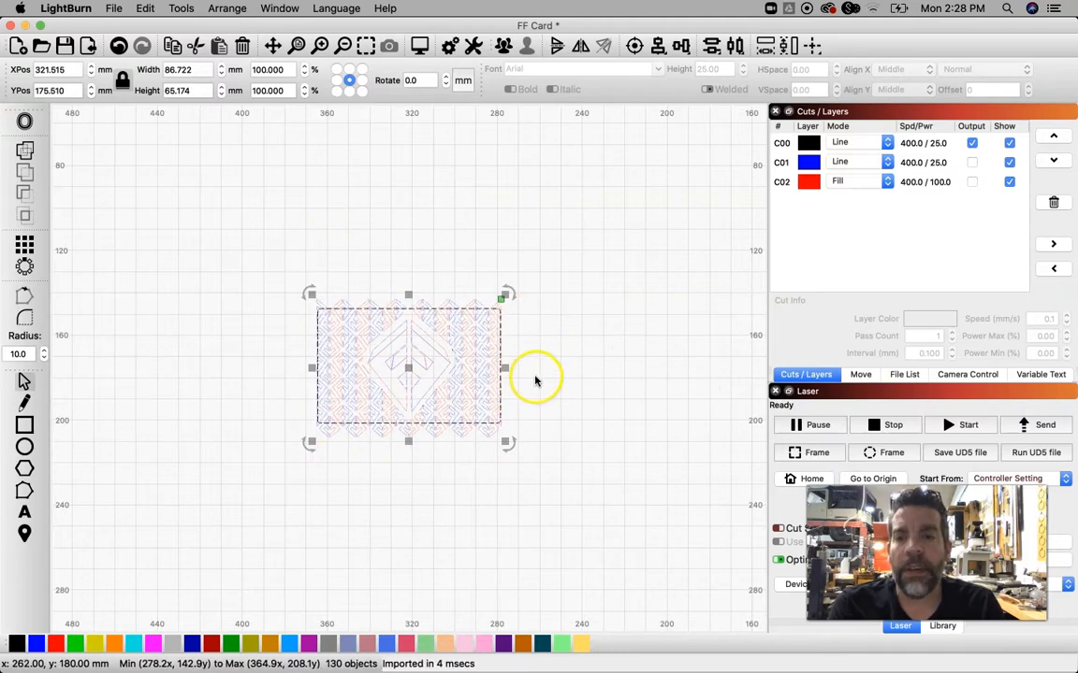
Deselect the imported card and examine its black, blue and red layers by hiding each one and showing it again
{"action": "left_click", "coordinate": [583, 361]}
{"action": "scroll", "coordinate": [402, 356], "scroll_direction": "up", "scroll_amount": 4}
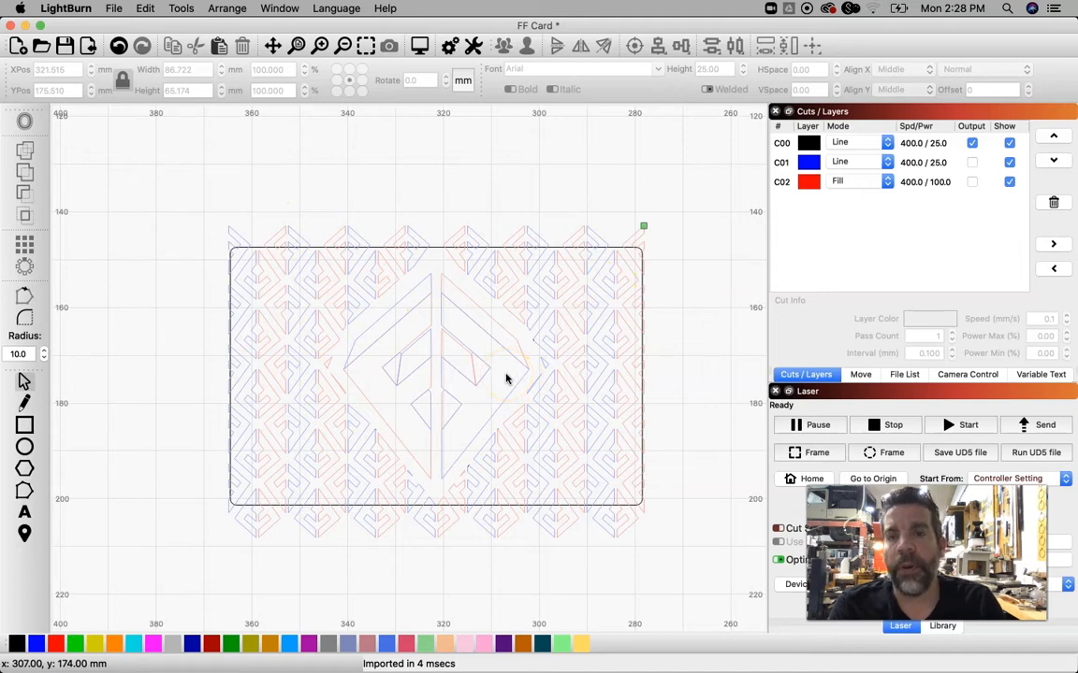
{"action": "scroll", "coordinate": [501, 378], "scroll_direction": "down", "scroll_amount": 1}
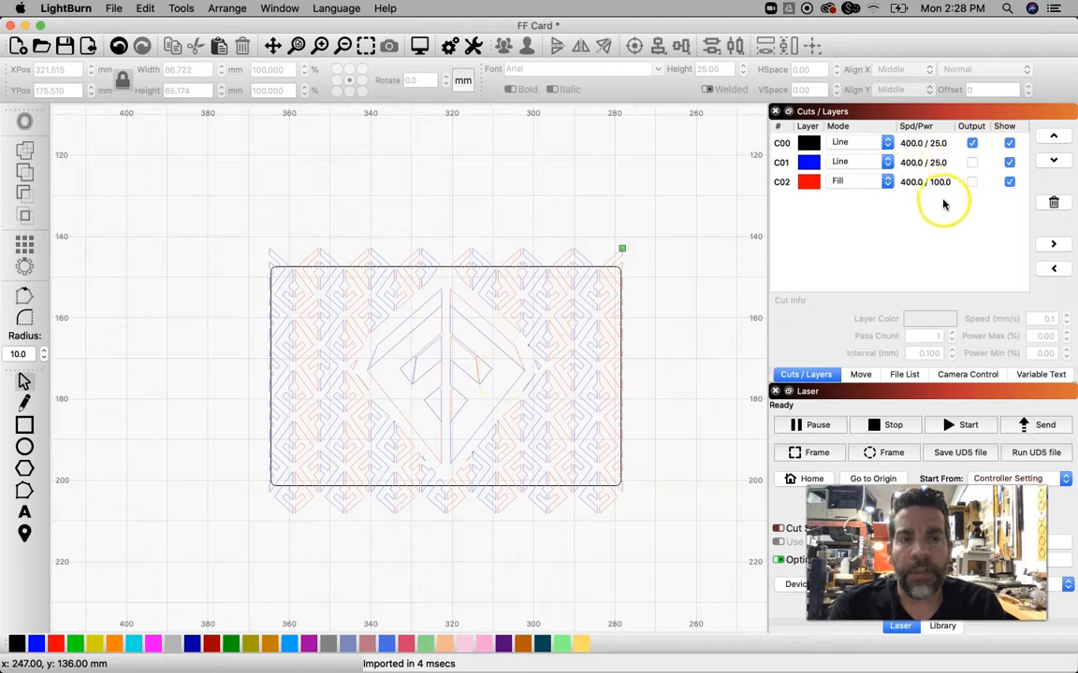
{"action": "left_click", "coordinate": [1007, 143]}
{"action": "left_click", "coordinate": [1009, 162]}
{"action": "left_click", "coordinate": [1009, 181]}
{"action": "left_click", "coordinate": [1010, 182]}
{"action": "left_click", "coordinate": [1009, 162]}
{"action": "left_click", "coordinate": [1008, 142]}
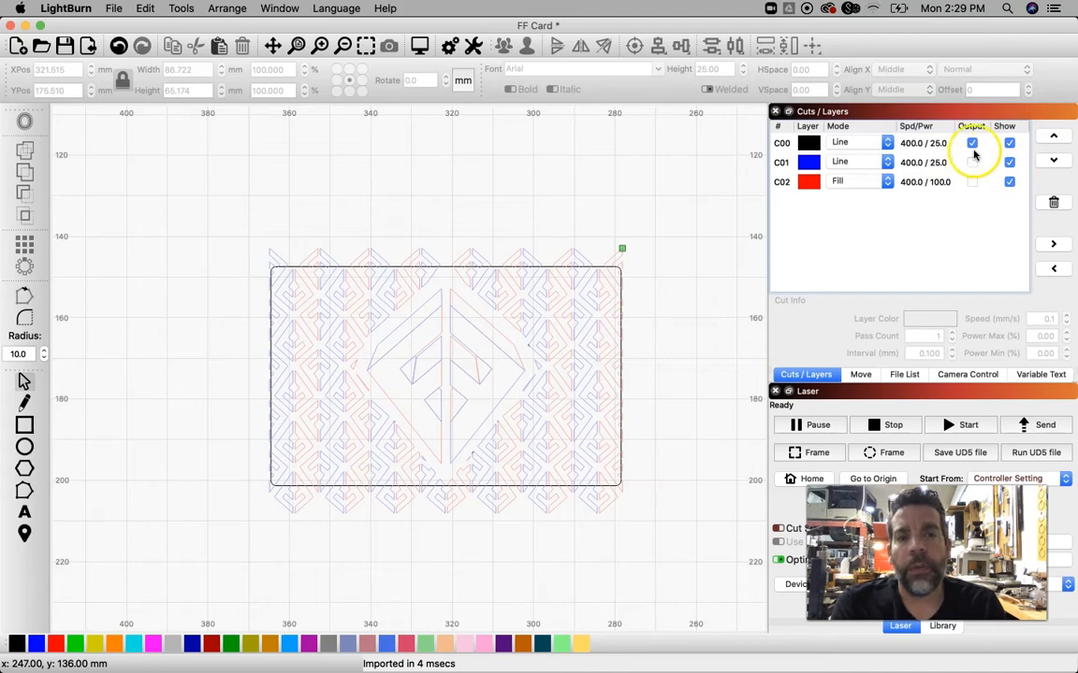
Switch laser output on and off for the blue line layer C01 and red fill layer C02, leaving both enabled
{"action": "left_click", "coordinate": [971, 162]}
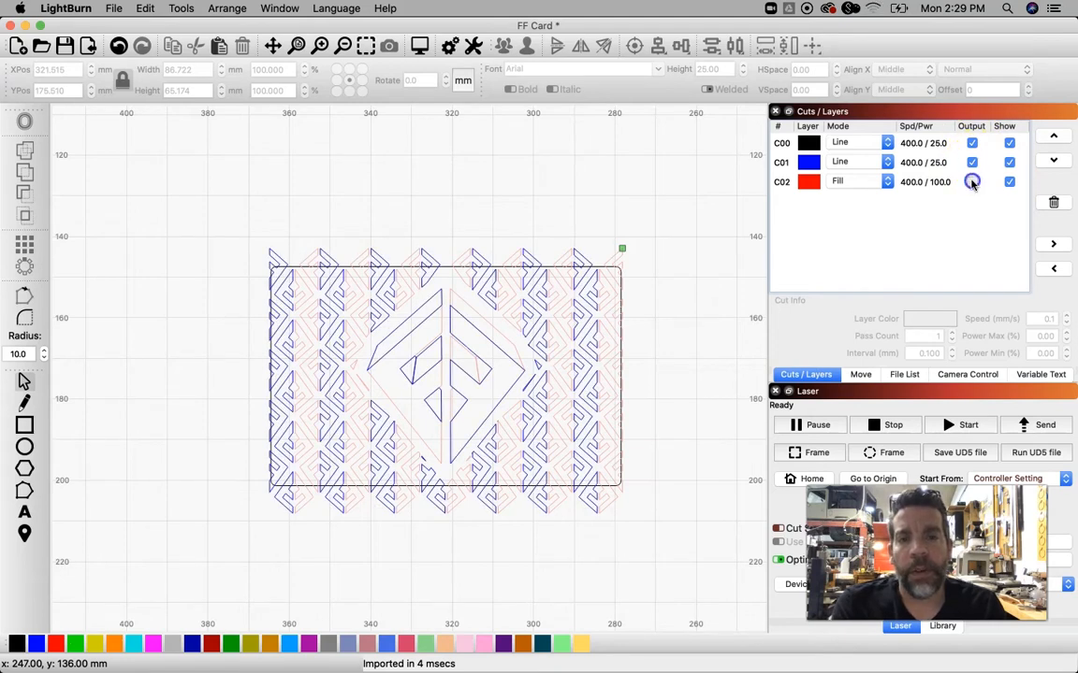
{"action": "left_click", "coordinate": [972, 182]}
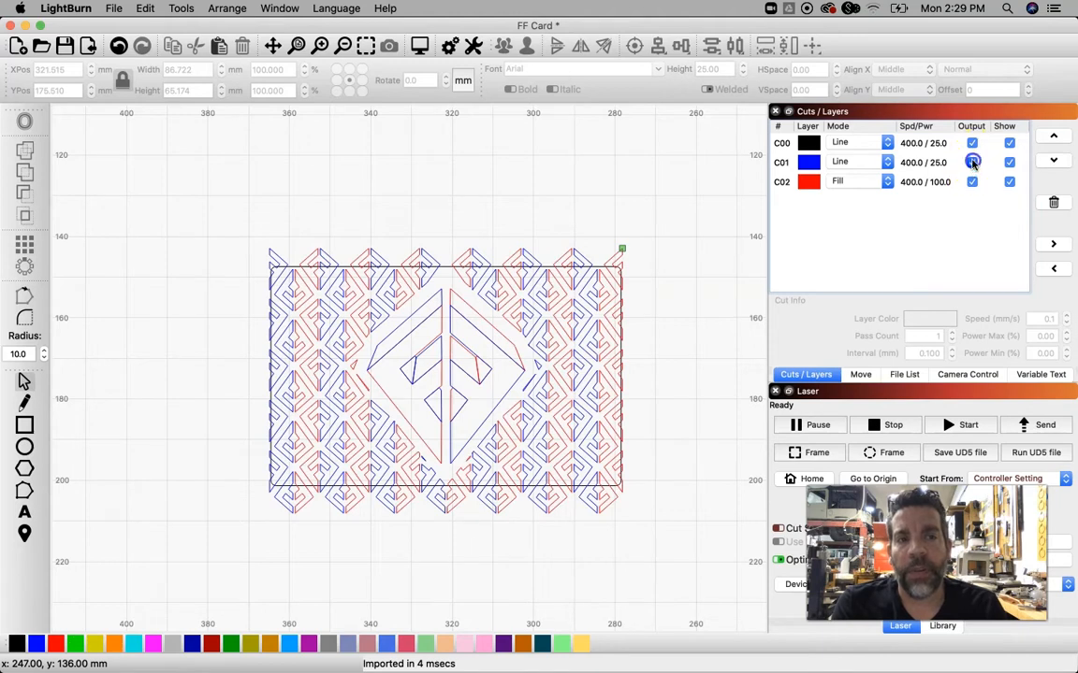
{"action": "left_click", "coordinate": [973, 163]}
{"action": "left_click", "coordinate": [972, 182]}
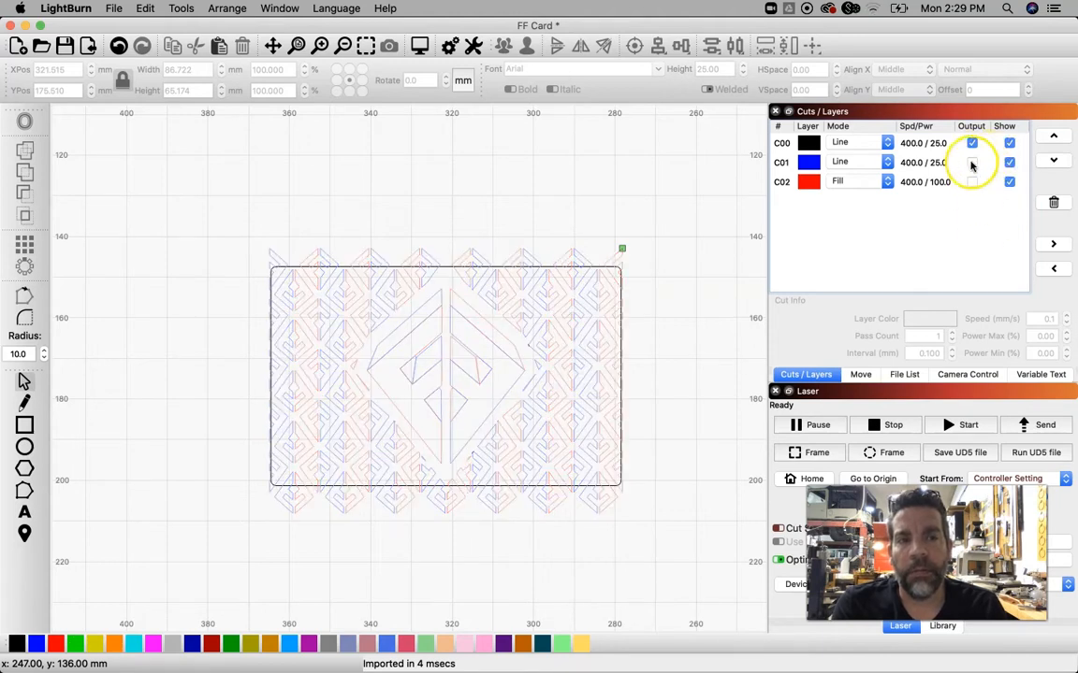
{"action": "left_click", "coordinate": [970, 163]}
{"action": "left_click", "coordinate": [973, 182]}
{"action": "left_click", "coordinate": [972, 182]}
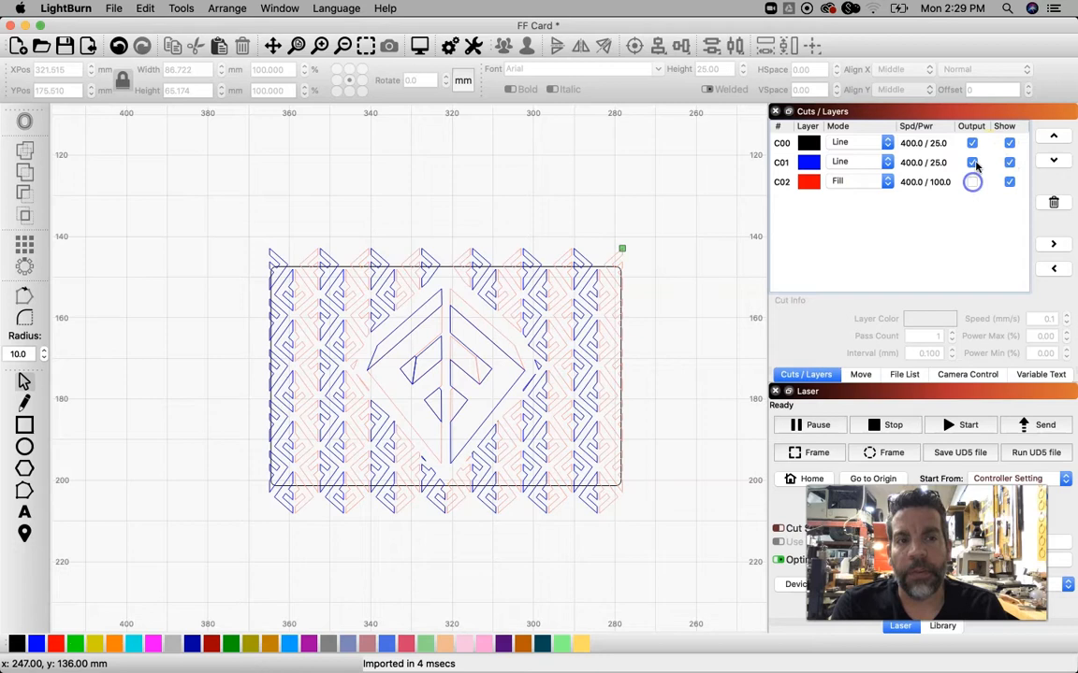
{"action": "left_click", "coordinate": [971, 163]}
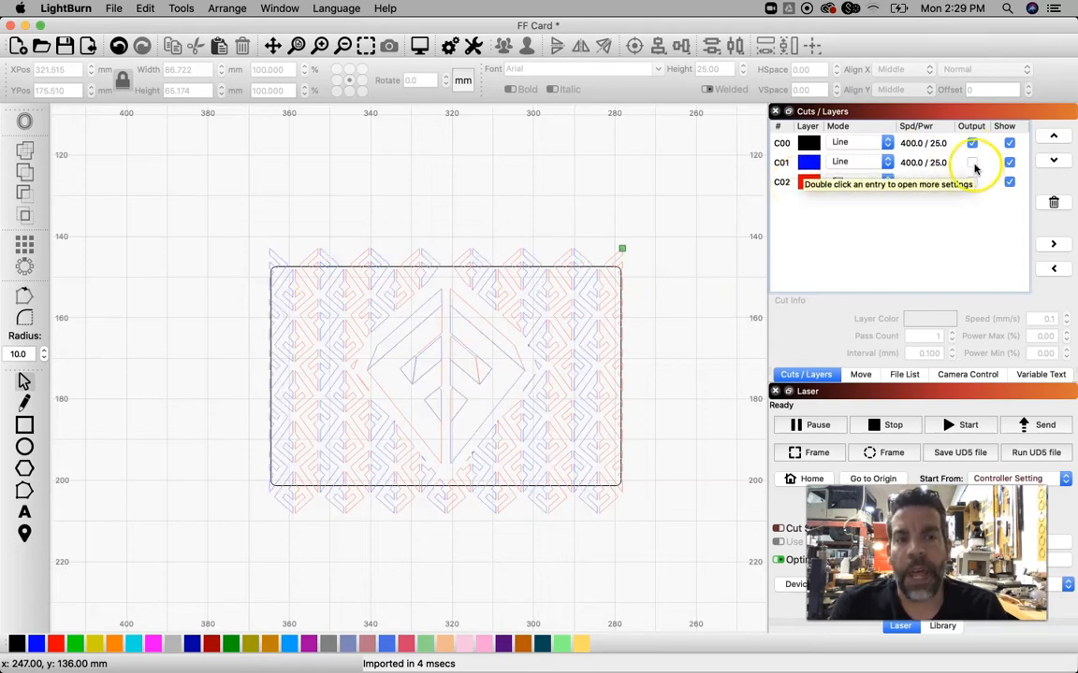
{"action": "left_click", "coordinate": [973, 164]}
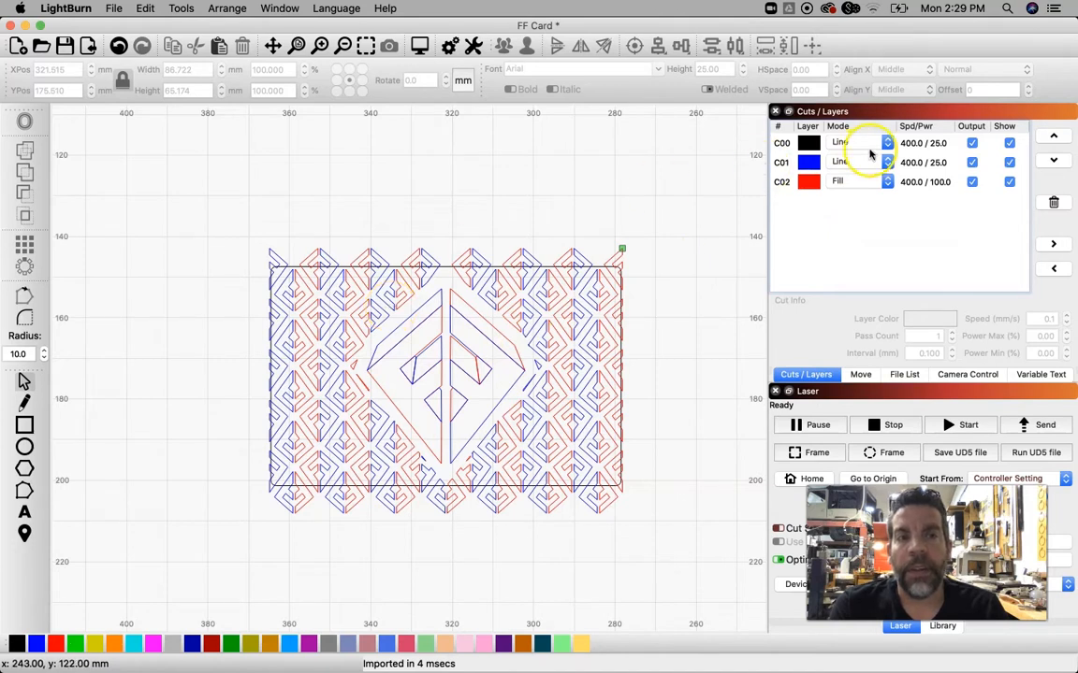
Preview the card's laser job, play back the cutting sequence, scrub further through it and close the preview
{"action": "left_click", "coordinate": [419, 46]}
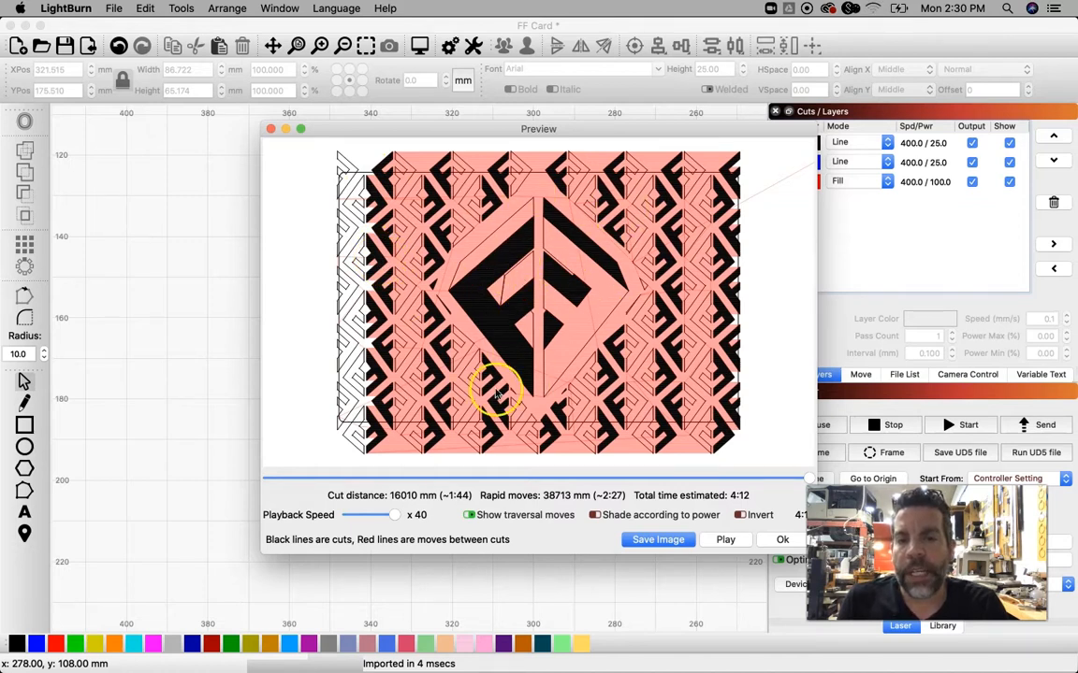
{"action": "left_click", "coordinate": [723, 540]}
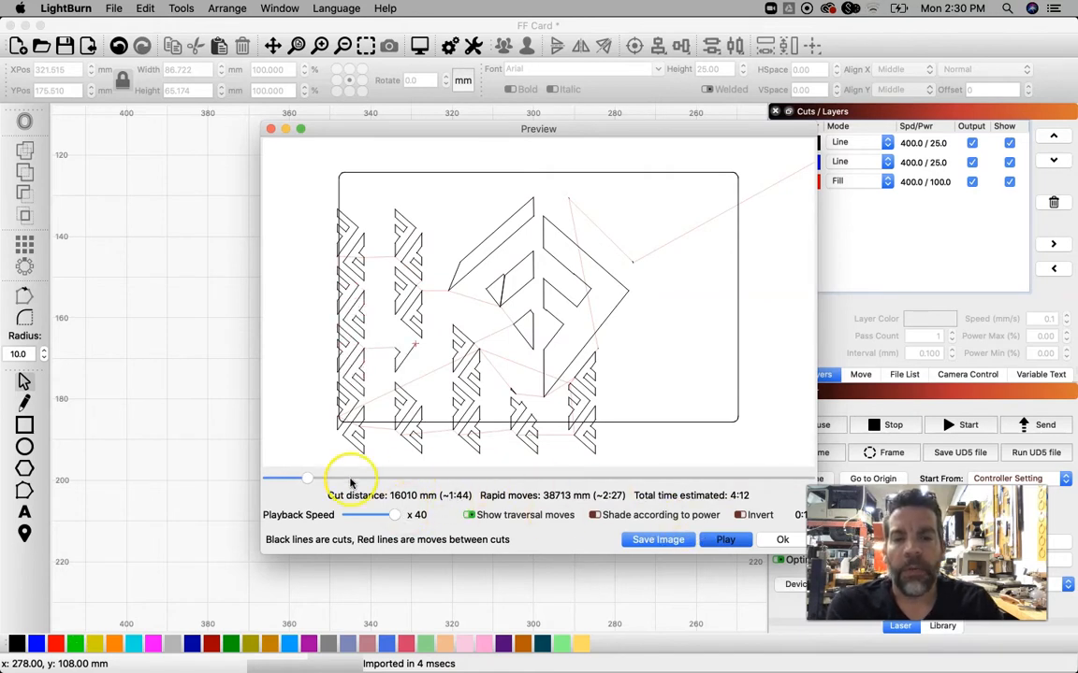
{"action": "left_click_drag", "start_coordinate": [308, 477], "coordinate": [427, 474]}
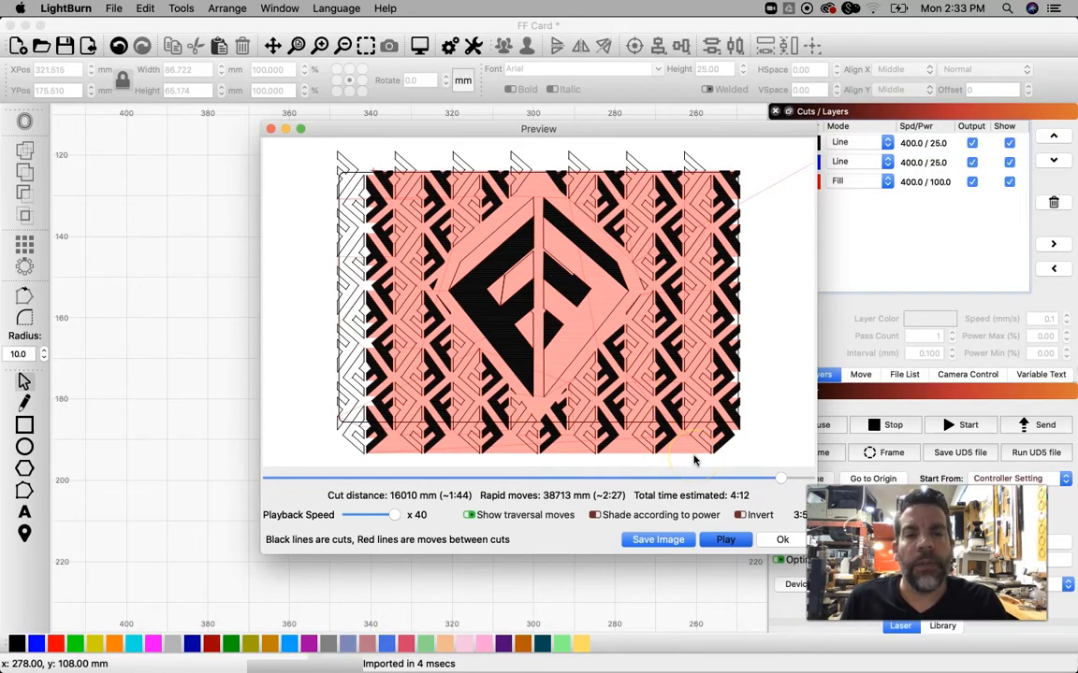
{"action": "left_click", "coordinate": [782, 541]}
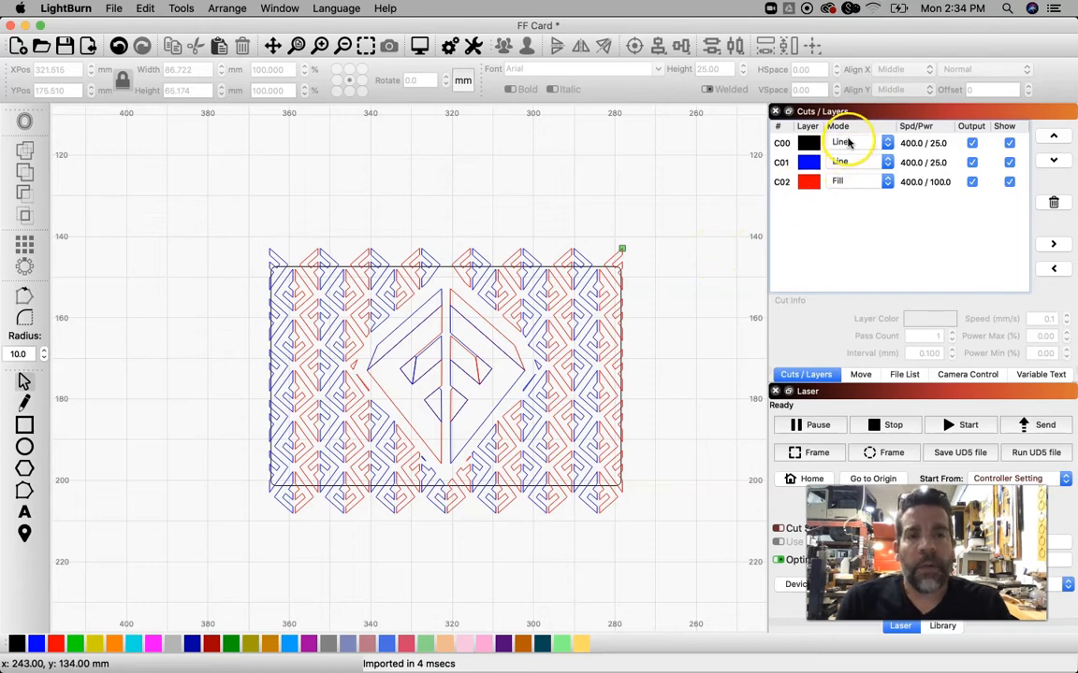
Check the available cut modes for the red layer C02 and blue layer C01, keeping Fill and Line respectively
{"action": "left_click", "coordinate": [885, 183]}
{"action": "left_click", "coordinate": [856, 183]}
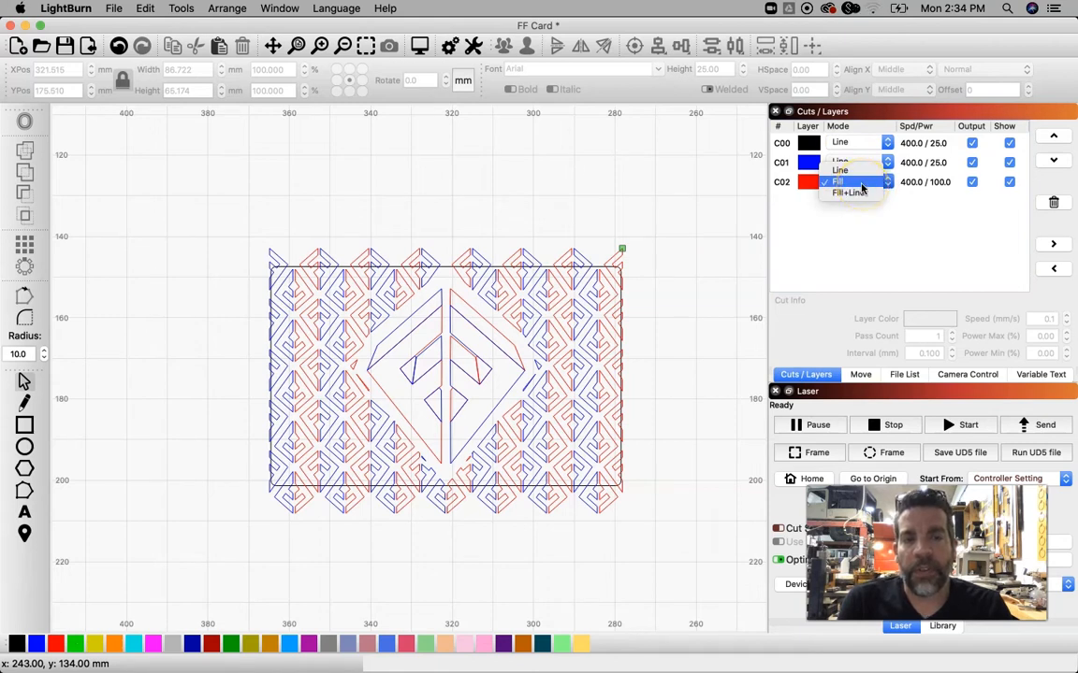
{"action": "left_click", "coordinate": [868, 156]}
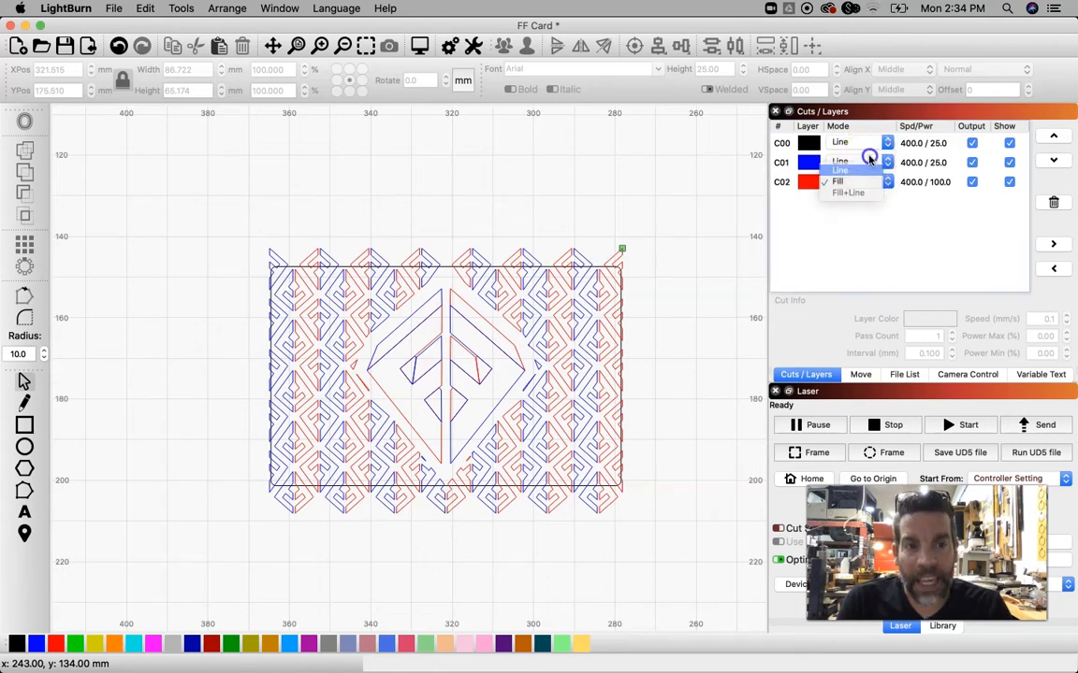
{"action": "left_click", "coordinate": [879, 163]}
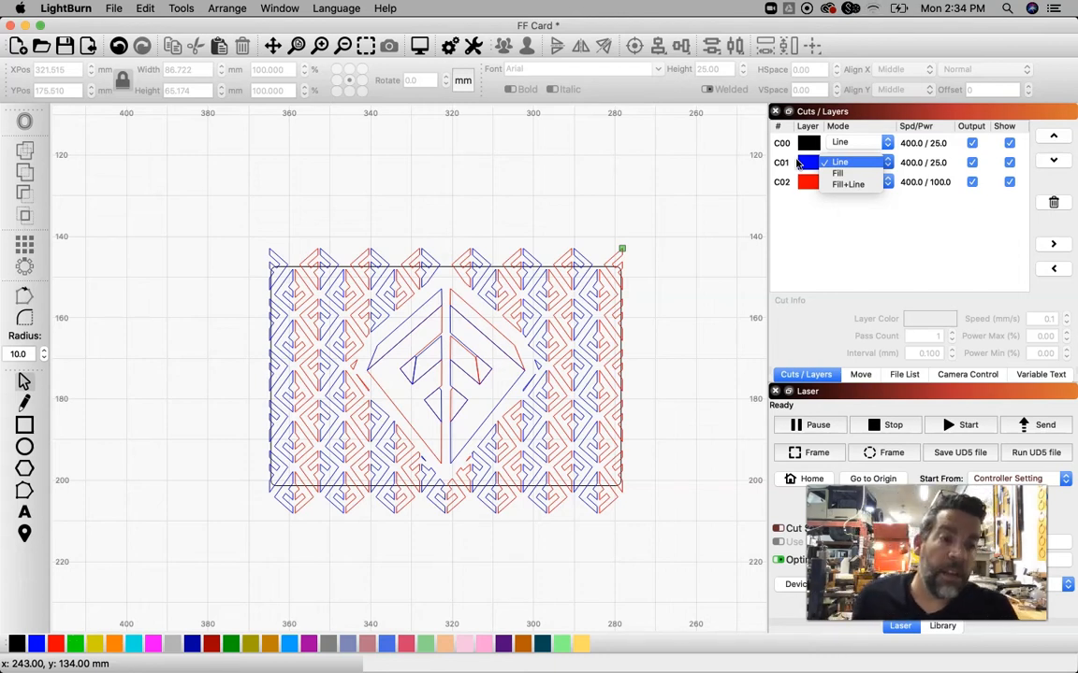
{"action": "left_click", "coordinate": [847, 164]}
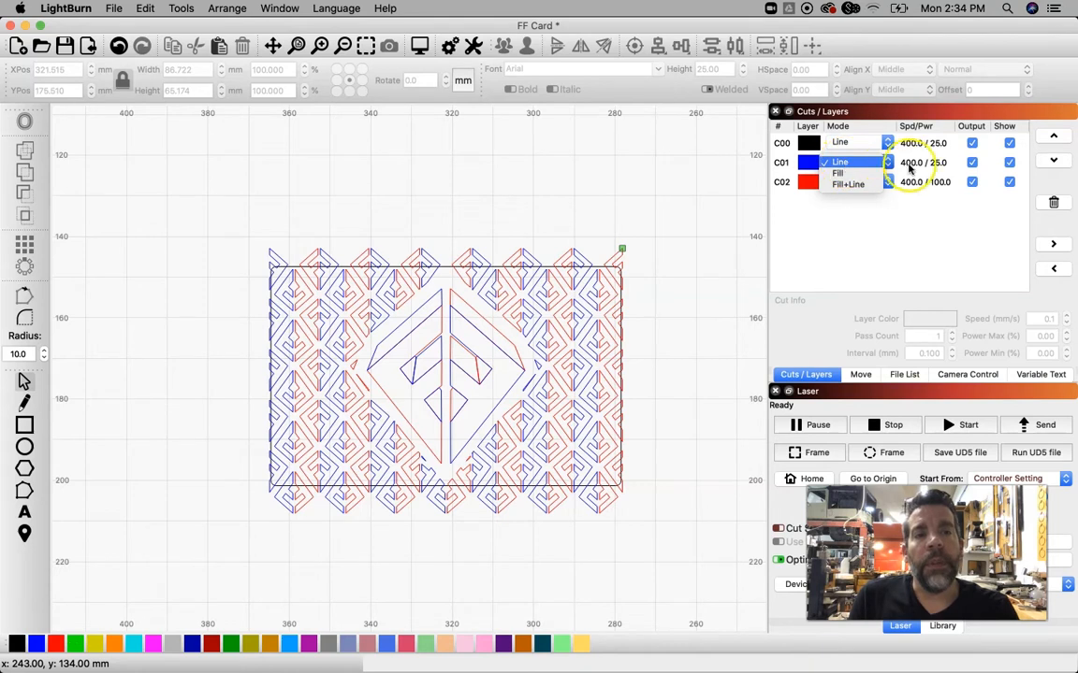
{"action": "left_click", "coordinate": [908, 167]}
Review the speed, power and mode settings of blue layer C01 and red layer C02, closing each cut settings editor without changes
{"action": "double_click", "coordinate": [800, 166]}
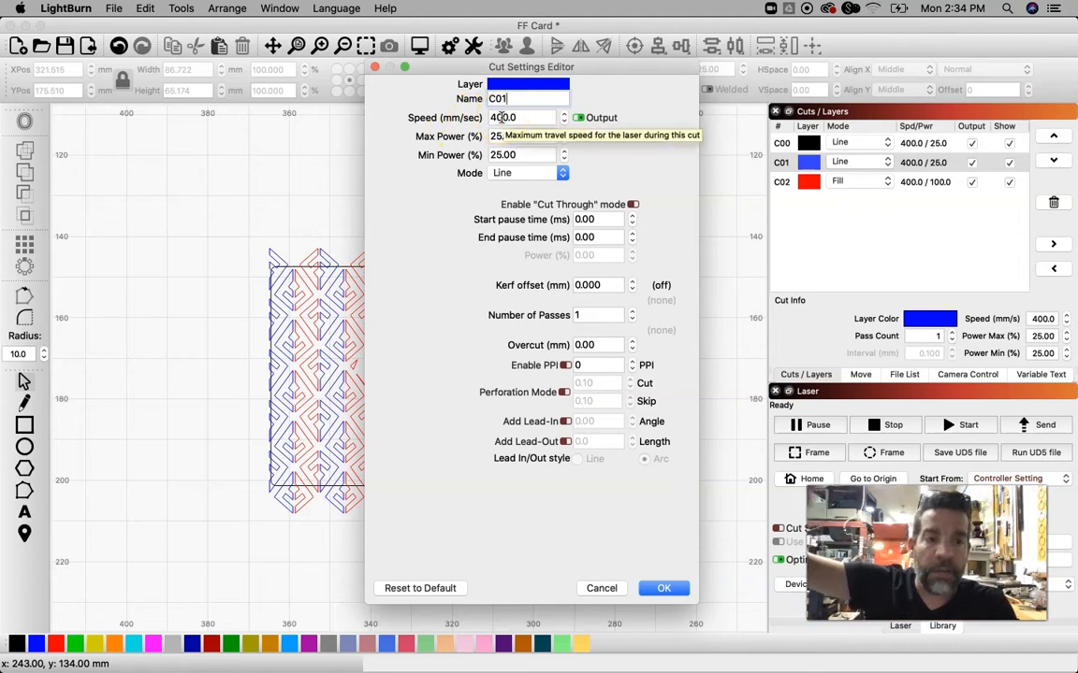
{"action": "left_click", "coordinate": [509, 134]}
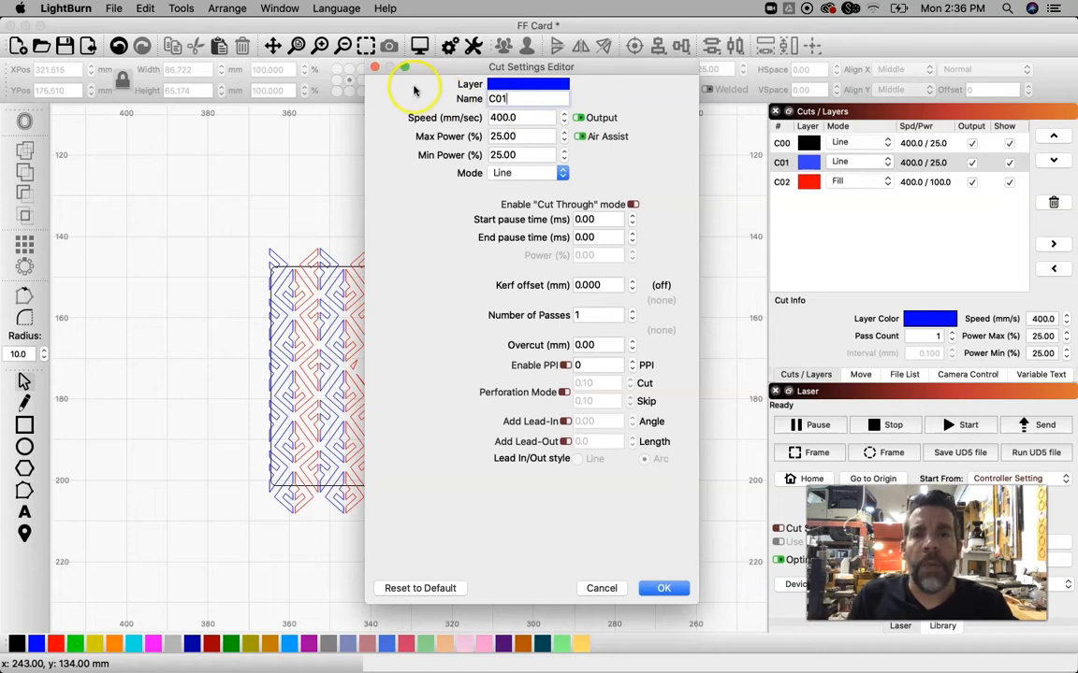
{"action": "left_click", "coordinate": [376, 70]}
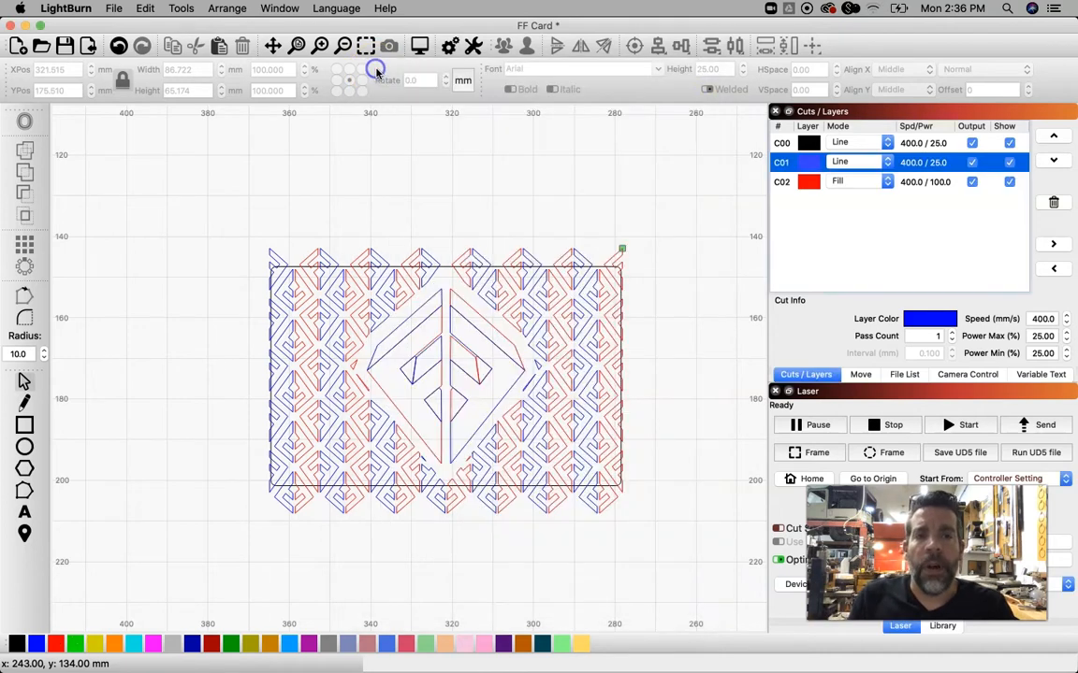
{"action": "double_click", "coordinate": [810, 182]}
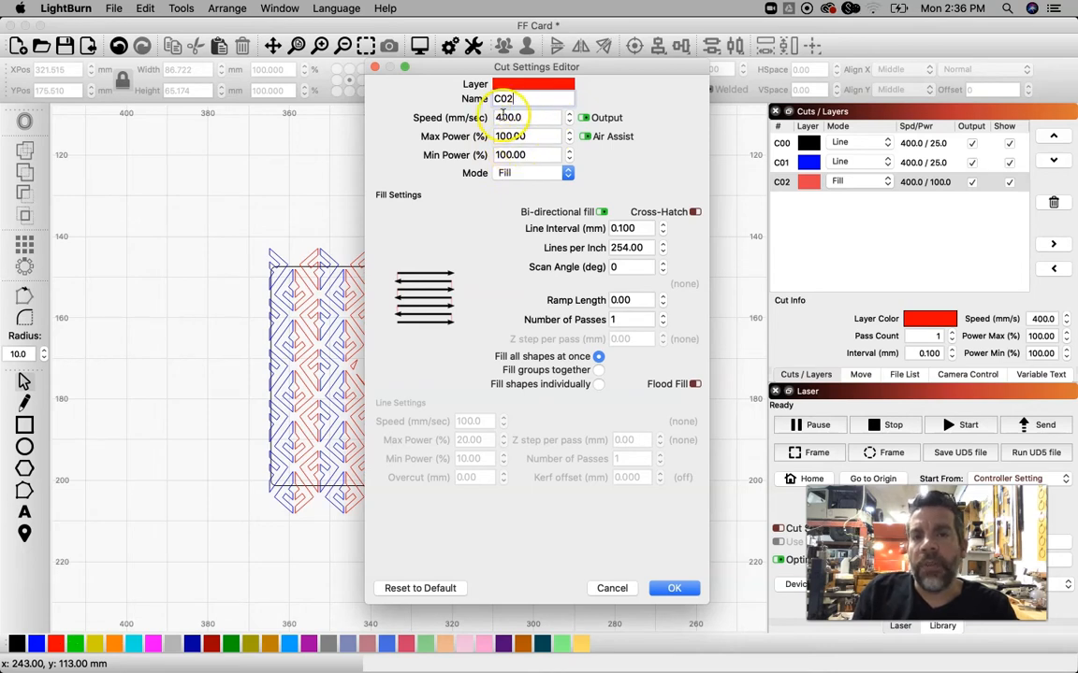
{"action": "left_click", "coordinate": [374, 68]}
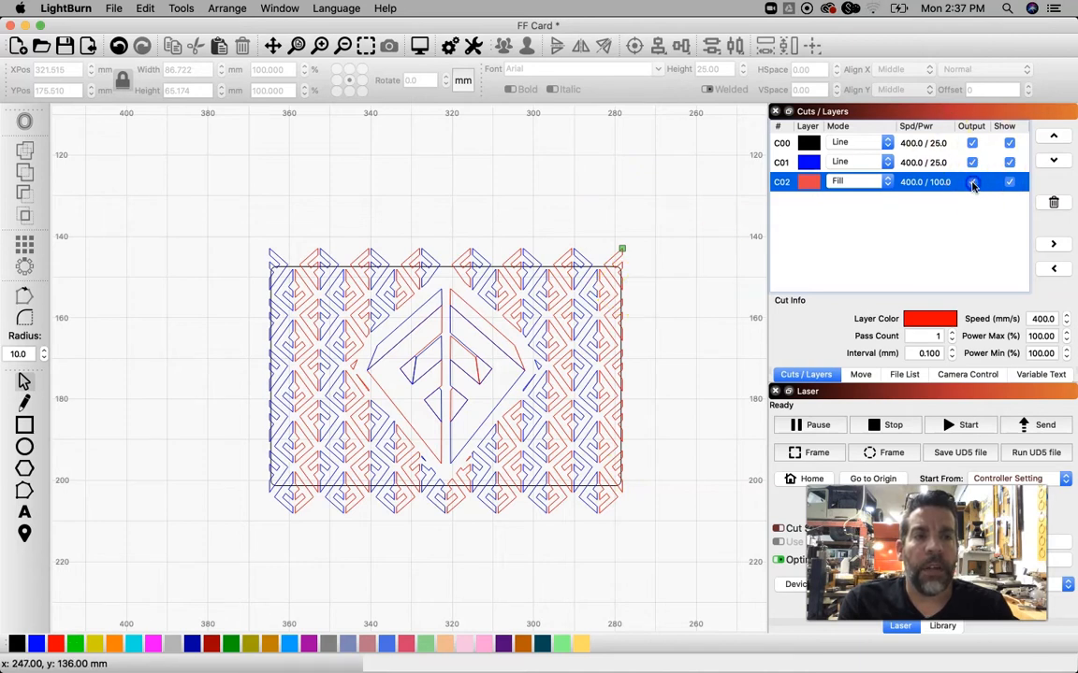
Switch off laser output for the red fill layer C02 and the blue line layer C01
{"action": "left_click", "coordinate": [972, 182]}
{"action": "left_click", "coordinate": [972, 163]}
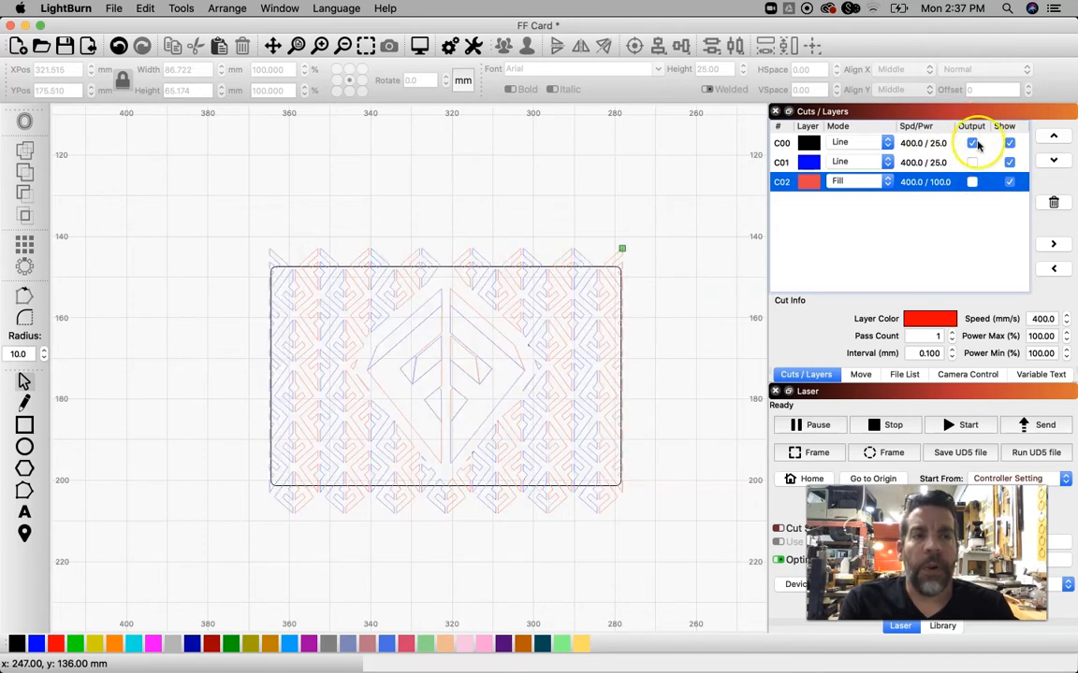